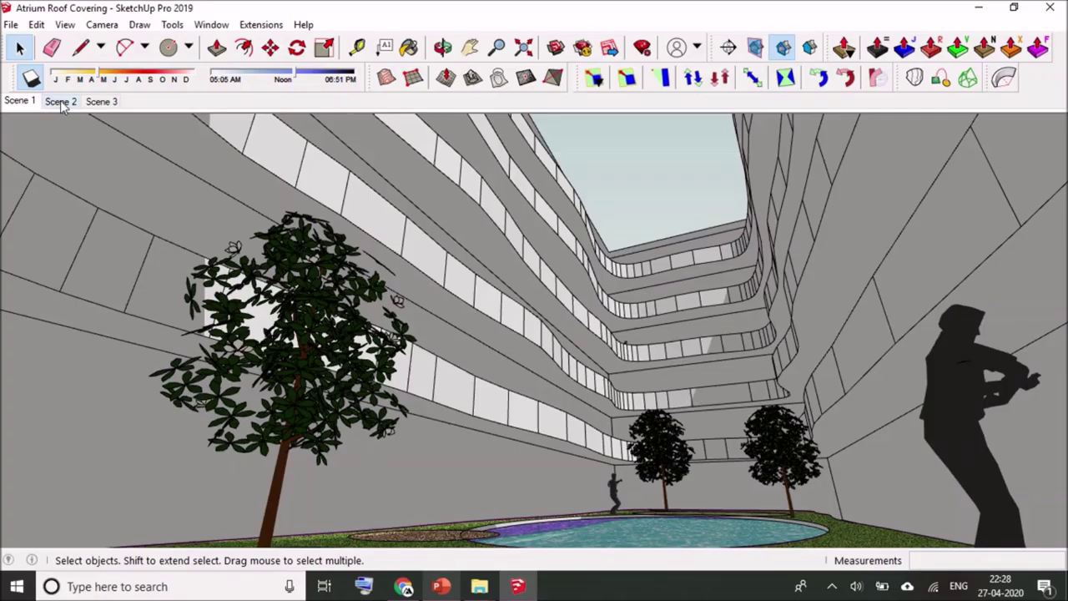
Cycle through Scene 2, Scene 3 and Scene 1, then orbit to look down into the courtyard
{"action": "left_click", "coordinate": [60, 100]}
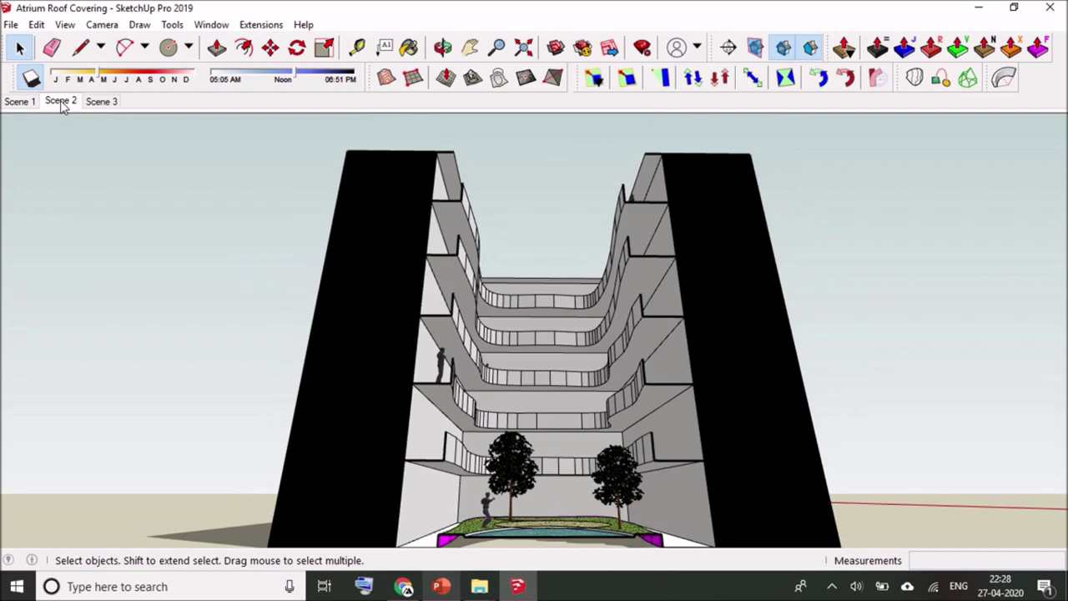
{"action": "left_click", "coordinate": [98, 101]}
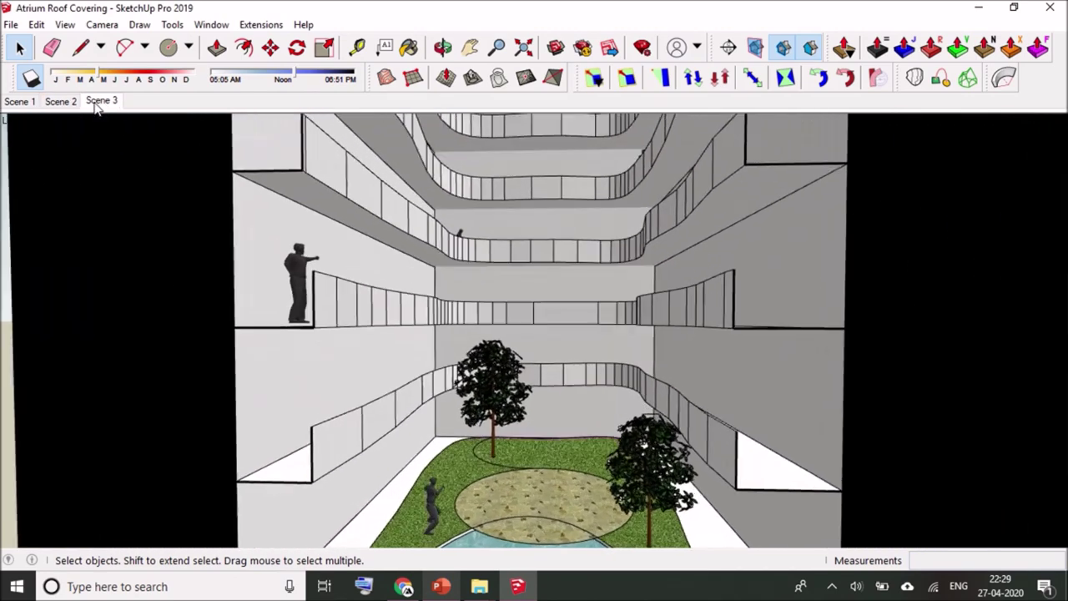
{"action": "left_click", "coordinate": [25, 101]}
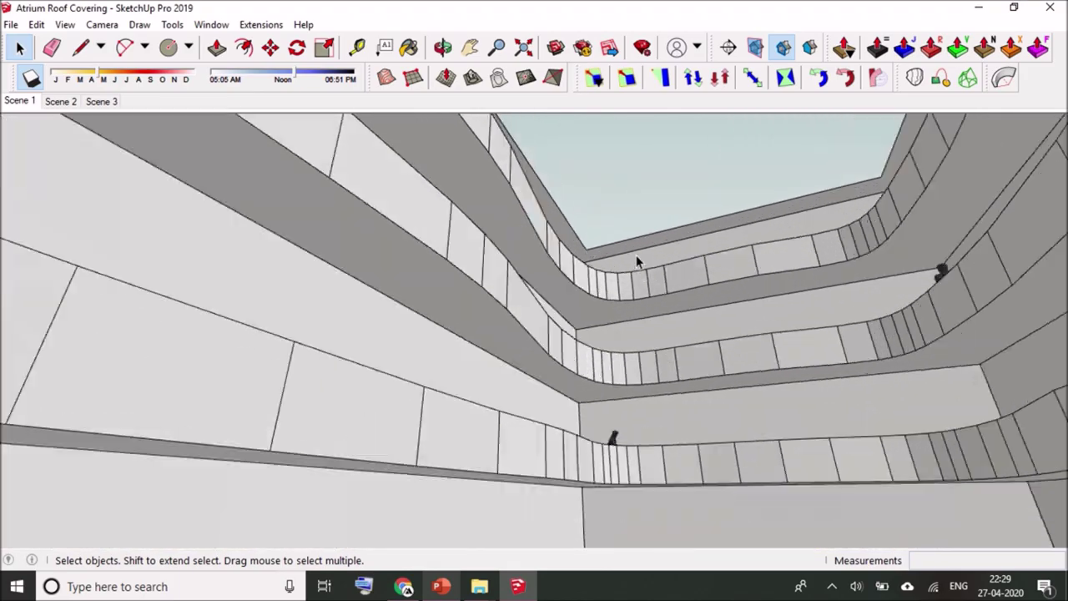
{"action": "mouse_move", "coordinate": [636, 254]}
{"action": "middle_mouse_down"}
{"action": "mouse_move", "coordinate": [510, 302]}
{"action": "mouse_move", "coordinate": [738, 261]}
{"action": "mouse_move", "coordinate": [618, 247]}
{"action": "middle_mouse_up"}
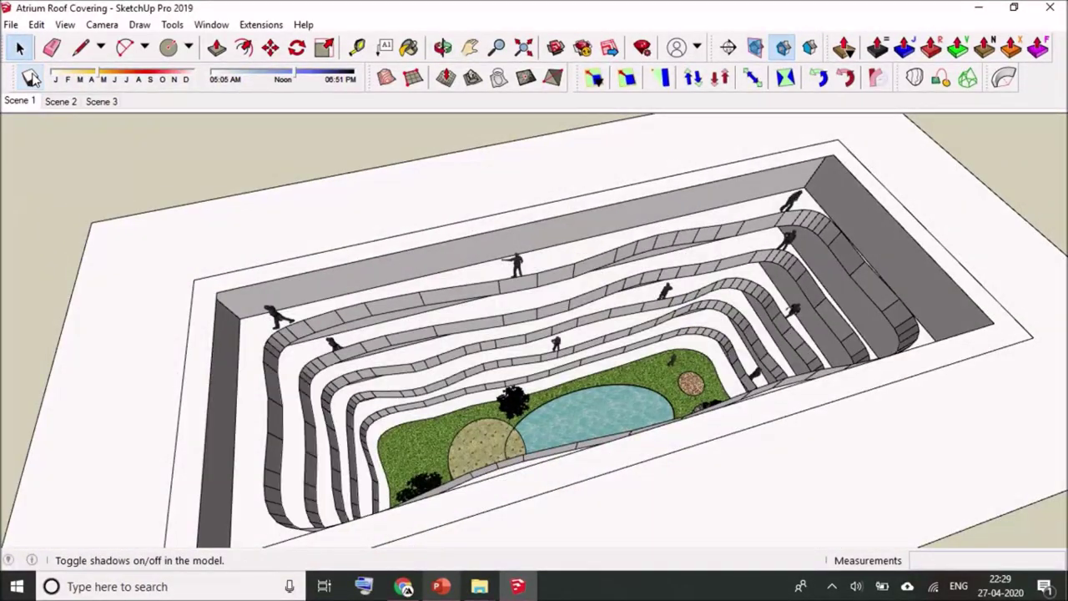
Draw an arc along the slab edge from corner to far corner, bulging upward
{"action": "key", "text": "a"}
{"action": "left_click", "coordinate": [195, 279]}
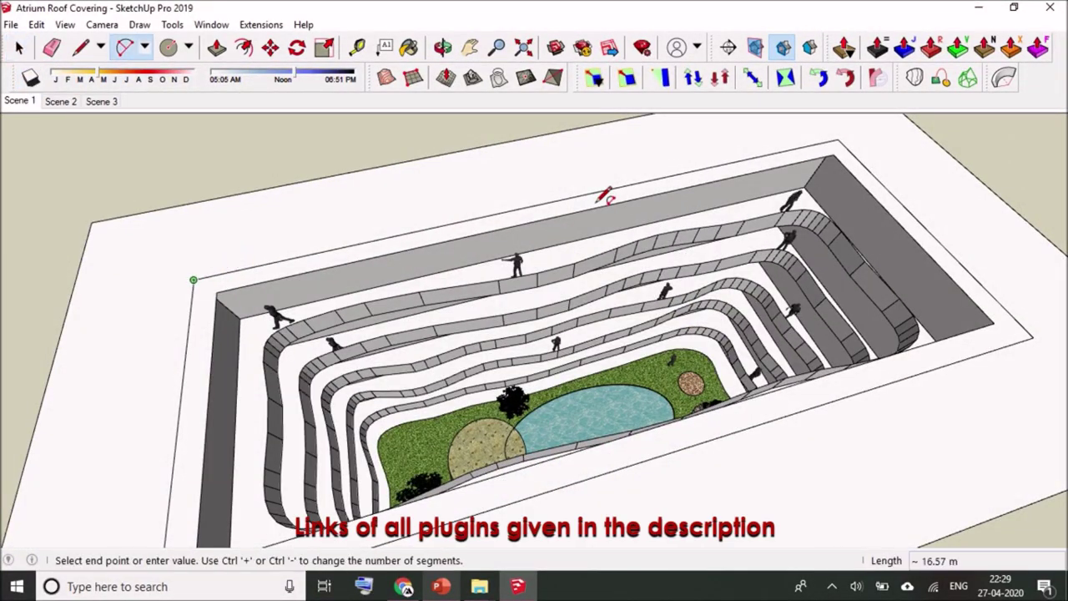
{"action": "left_click", "coordinate": [837, 138]}
{"action": "mouse_move", "coordinate": [539, 167]}
{"action": "middle_mouse_down"}
{"action": "mouse_move", "coordinate": [589, 139]}
{"action": "mouse_move", "coordinate": [542, 152]}
{"action": "middle_mouse_up"}
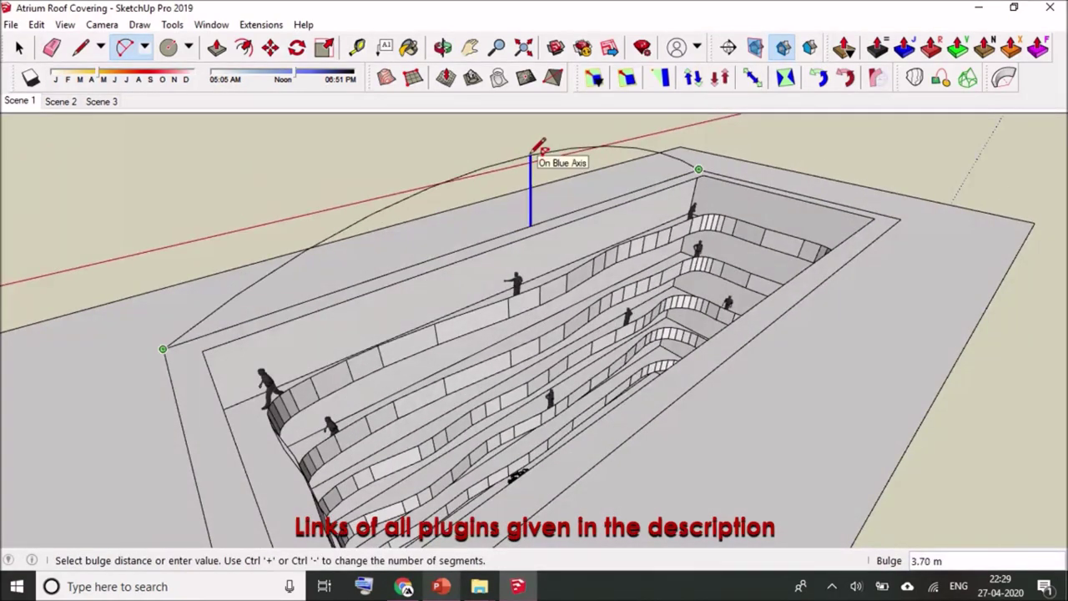
{"action": "key", "text": "Return"}
{"action": "key", "text": "space"}
Make the arched face a group and select the face inside it
{"action": "left_click", "coordinate": [587, 196]}
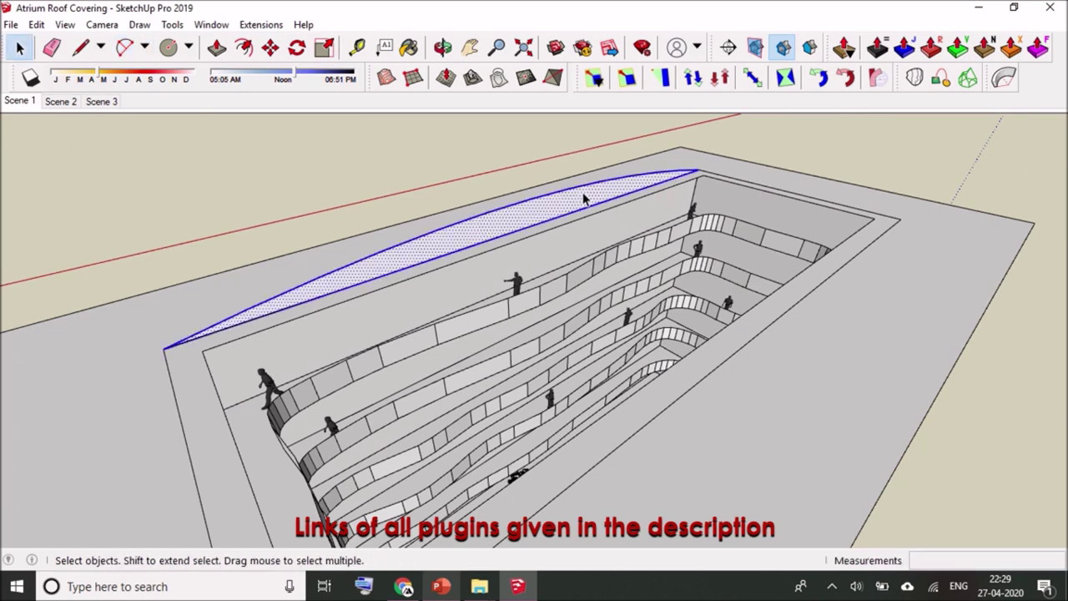
{"action": "right_click", "coordinate": [587, 195]}
{"action": "left_click", "coordinate": [635, 329]}
{"action": "double_click", "coordinate": [655, 188]}
{"action": "left_click", "coordinate": [655, 188]}
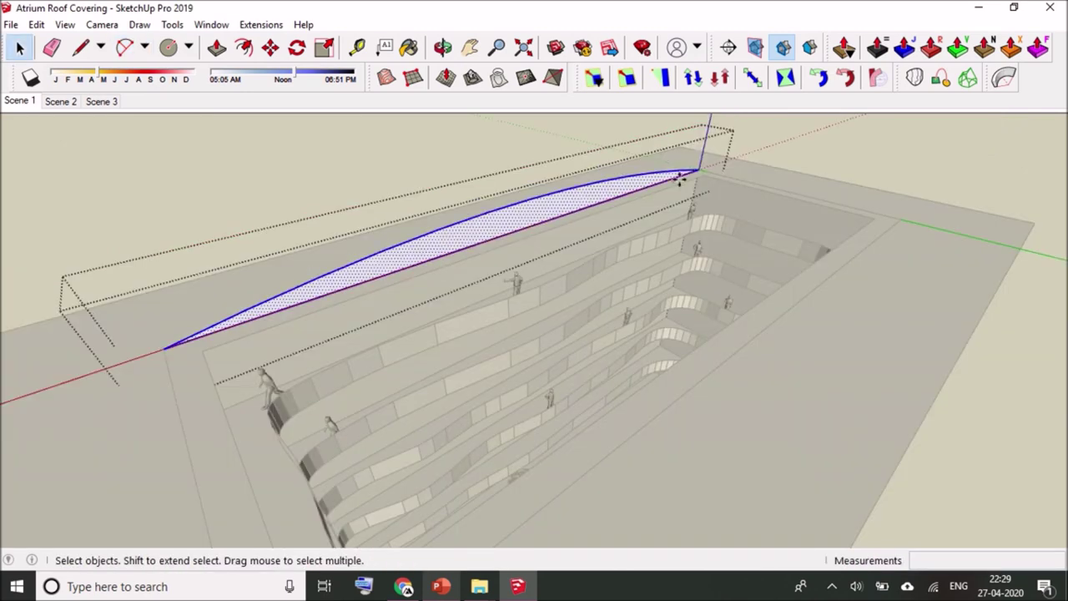
Copy the arch twice across the atrium, then erase the faces inside the three arches
{"action": "key", "text": "m"}
{"action": "key", "text": "ctrl"}
{"action": "left_click", "coordinate": [699, 170]}
{"action": "left_click", "coordinate": [896, 222]}
{"action": "key", "text": "ctrl"}
{"action": "left_click", "coordinate": [896, 222]}
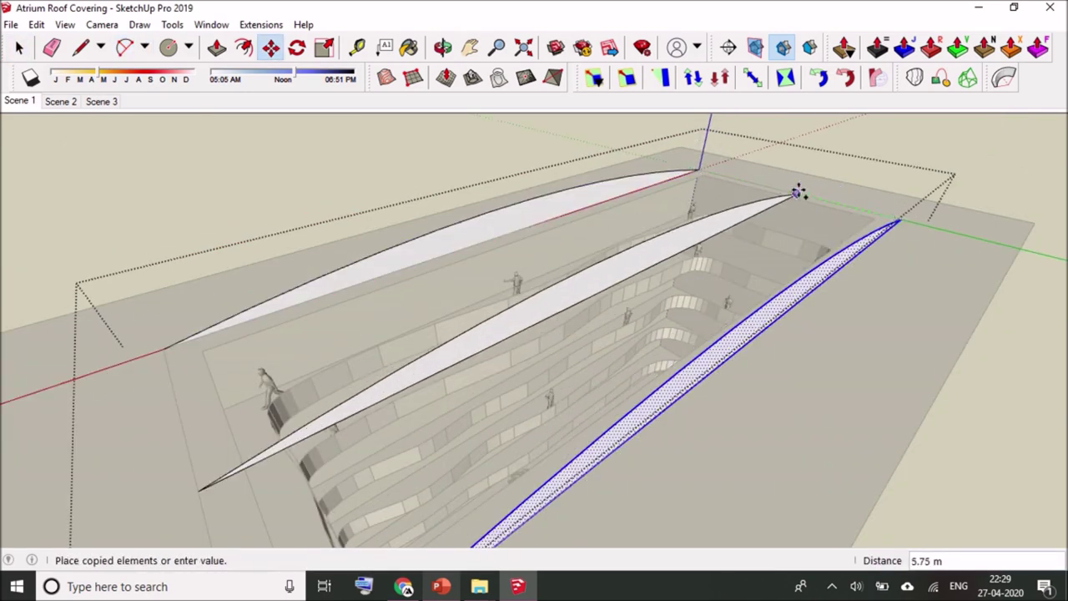
{"action": "left_click", "coordinate": [787, 191]}
{"action": "key", "text": "e"}
{"action": "mouse_move", "coordinate": [501, 226]}
{"action": "left_mouse_down"}
{"action": "mouse_move", "coordinate": [593, 306]}
{"action": "mouse_move", "coordinate": [706, 339]}
{"action": "left_mouse_up"}
{"action": "key", "text": "space"}
Scale the middle arch by 2, then select all three arches
{"action": "key", "text": "s"}
{"action": "mouse_move", "coordinate": [621, 268]}
{"action": "left_mouse_down"}
{"action": "mouse_move", "coordinate": [628, 214]}
{"action": "mouse_move", "coordinate": [630, 224]}
{"action": "left_mouse_up"}
{"action": "type", "text": "2"}
{"action": "key", "text": "Return"}
{"action": "key", "text": "space"}
{"action": "mouse_move", "coordinate": [879, 158]}
{"action": "middle_mouse_down"}
{"action": "mouse_move", "coordinate": [794, 326]}
{"action": "mouse_move", "coordinate": [607, 237]}
{"action": "middle_mouse_up"}
{"action": "key", "text": "ctrl+a"}
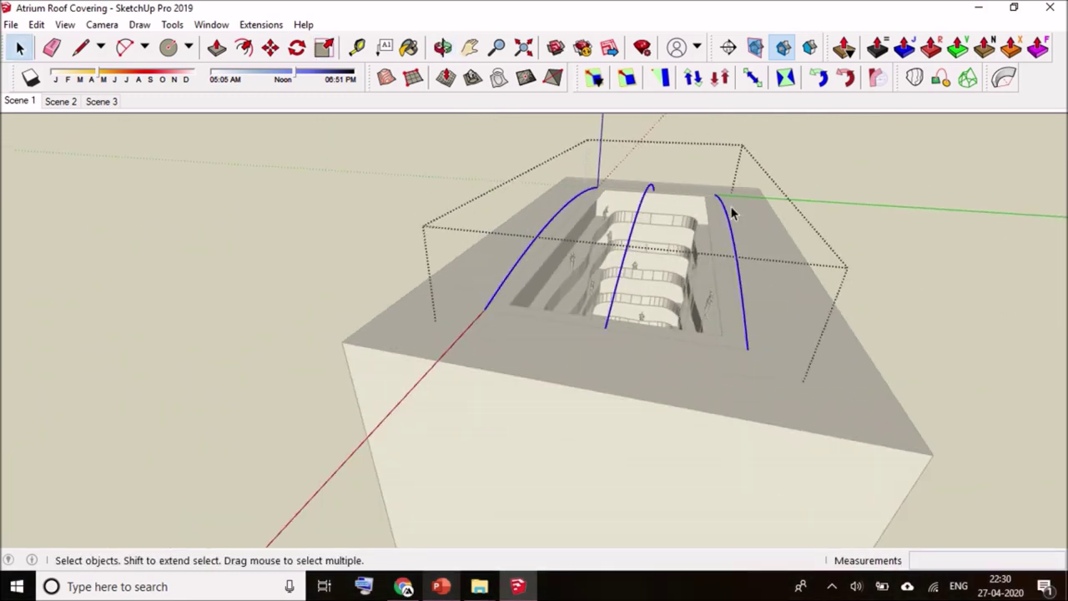
Loft a triangulated Curviloft surface across the three arches and validate it
{"action": "scroll", "coordinate": [730, 205], "scroll_direction": "up", "scroll_amount": 3}
{"action": "left_click", "coordinate": [917, 78]}
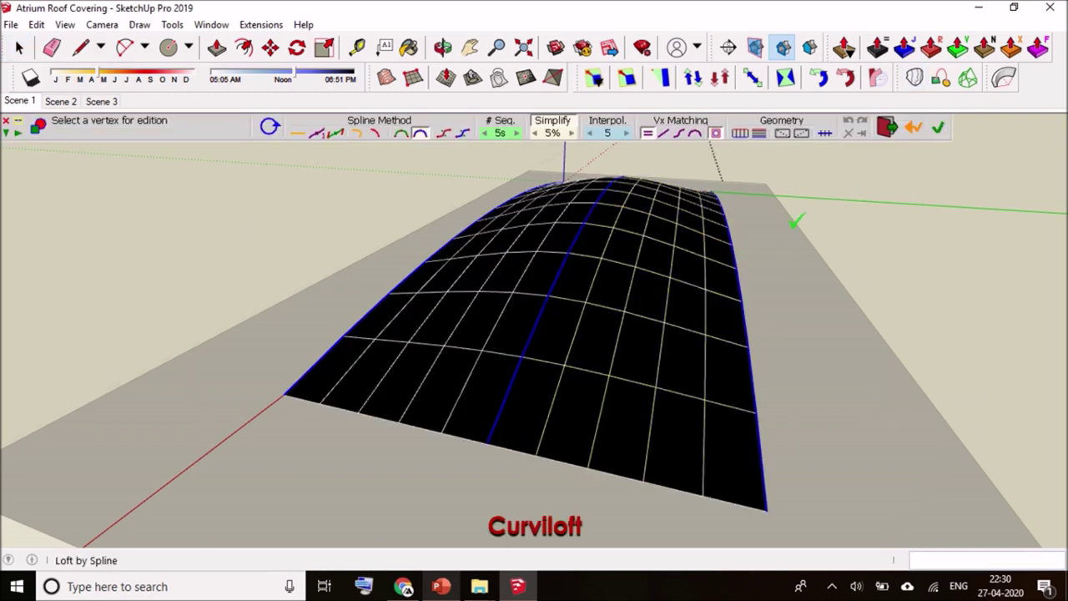
{"action": "left_click", "coordinate": [782, 136]}
{"action": "left_click", "coordinate": [939, 129]}
{"action": "key", "text": "space"}
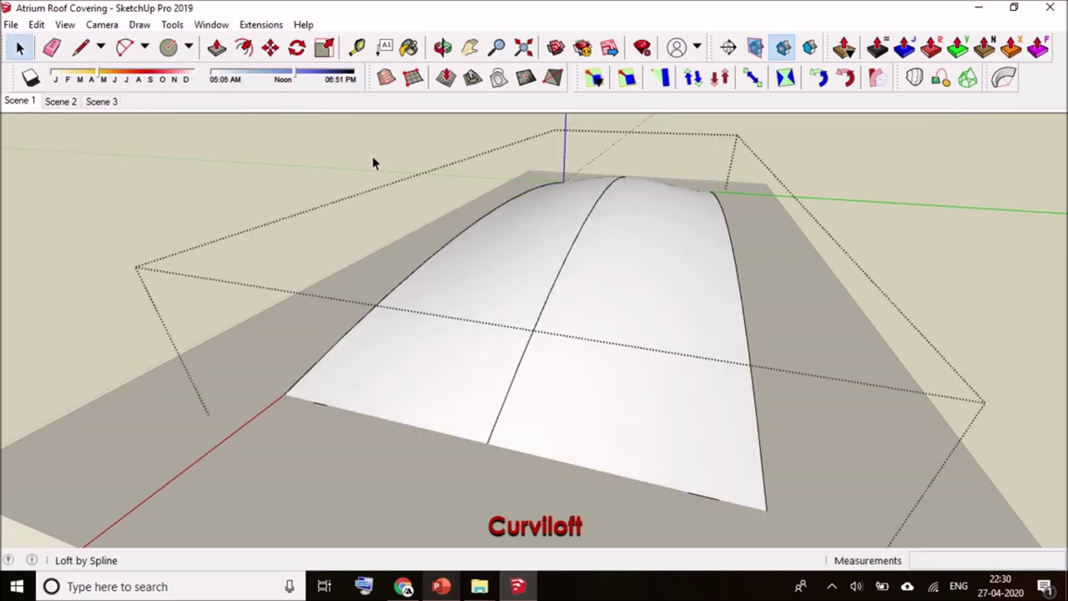
Orbit around the lofted roof to inspect it and select the roof surface
{"action": "scroll", "coordinate": [586, 208], "scroll_direction": "up", "scroll_amount": 2}
{"action": "scroll", "coordinate": [586, 208], "scroll_direction": "up", "scroll_amount": 2}
{"action": "left_click", "coordinate": [596, 262]}
{"action": "left_click", "coordinate": [601, 262]}
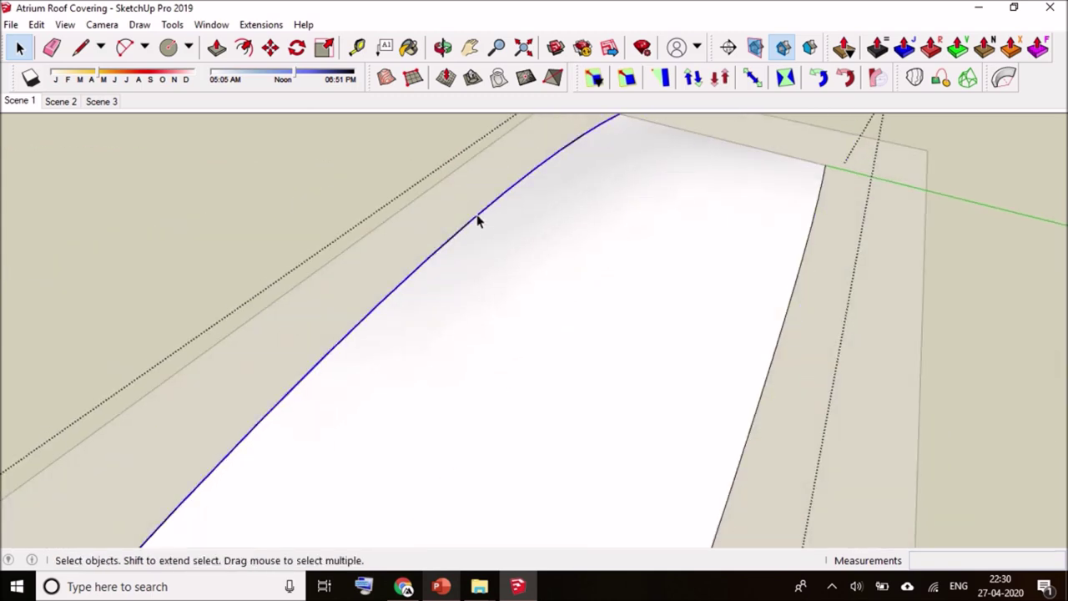
{"action": "middle_click_drag", "start_coordinate": [800, 279], "coordinate": [364, 236]}
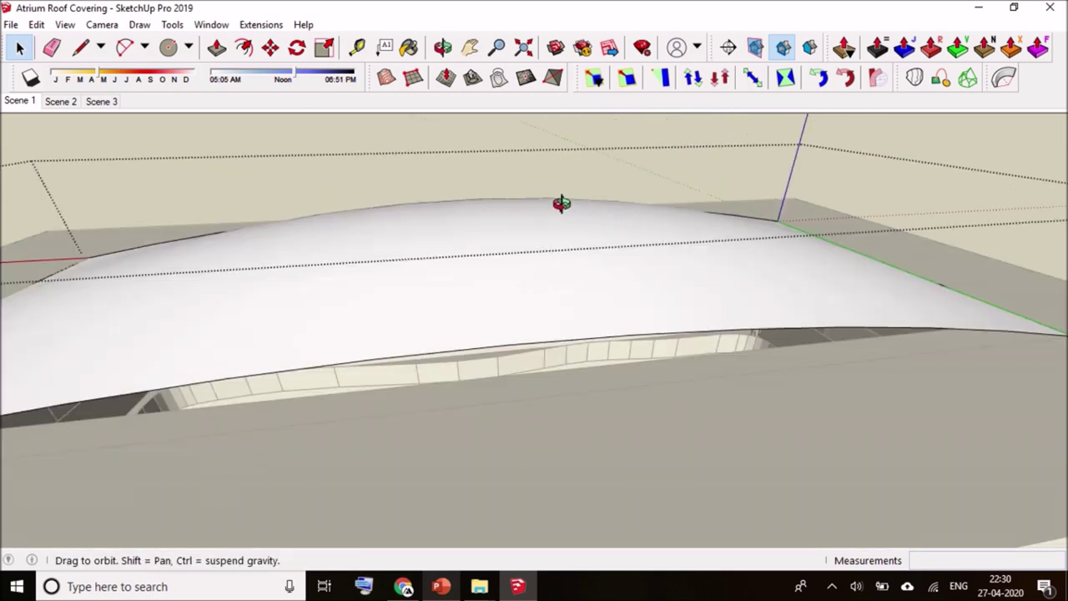
{"action": "scroll", "coordinate": [329, 260], "scroll_direction": "up", "scroll_amount": 3}
{"action": "scroll", "coordinate": [401, 253], "scroll_direction": "up", "scroll_amount": 2}
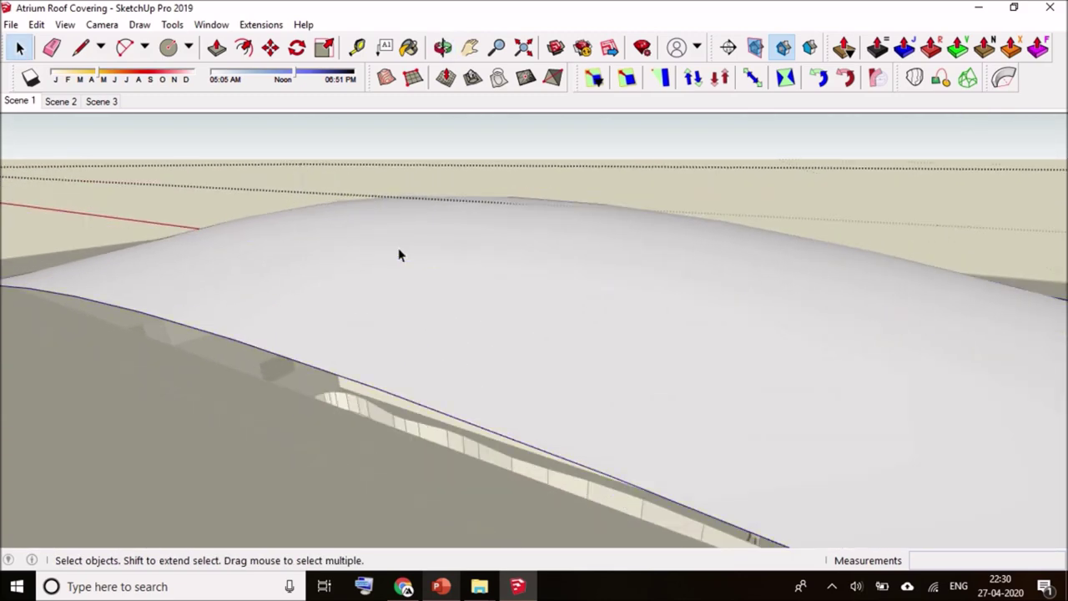
{"action": "left_click", "coordinate": [480, 291]}
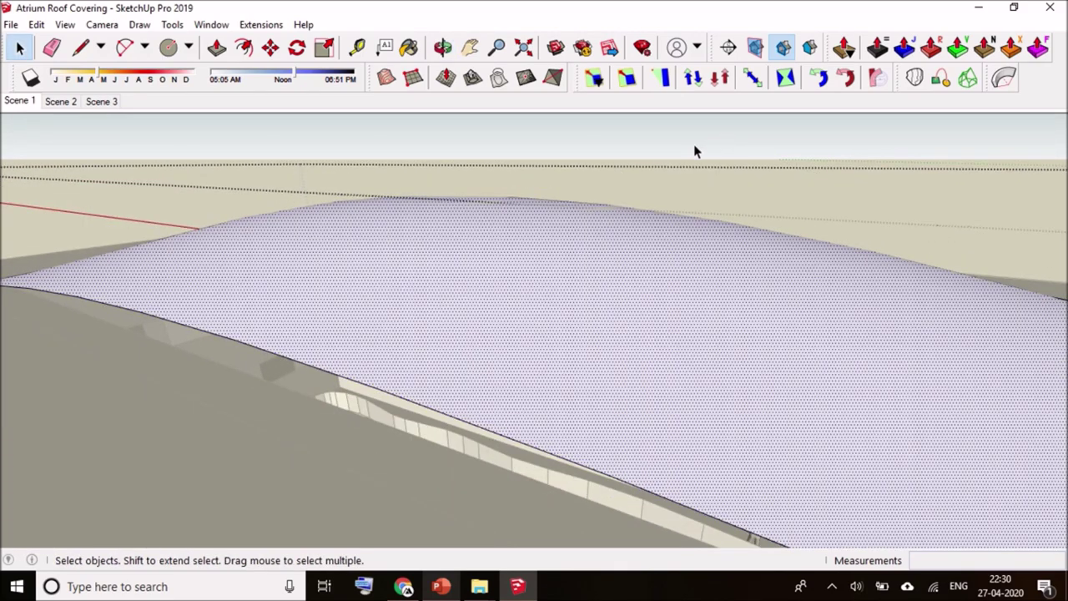
Thicken the roof surface by 0.20 m with Joint Push Pull using Contour borders
{"action": "left_click", "coordinate": [909, 77]}
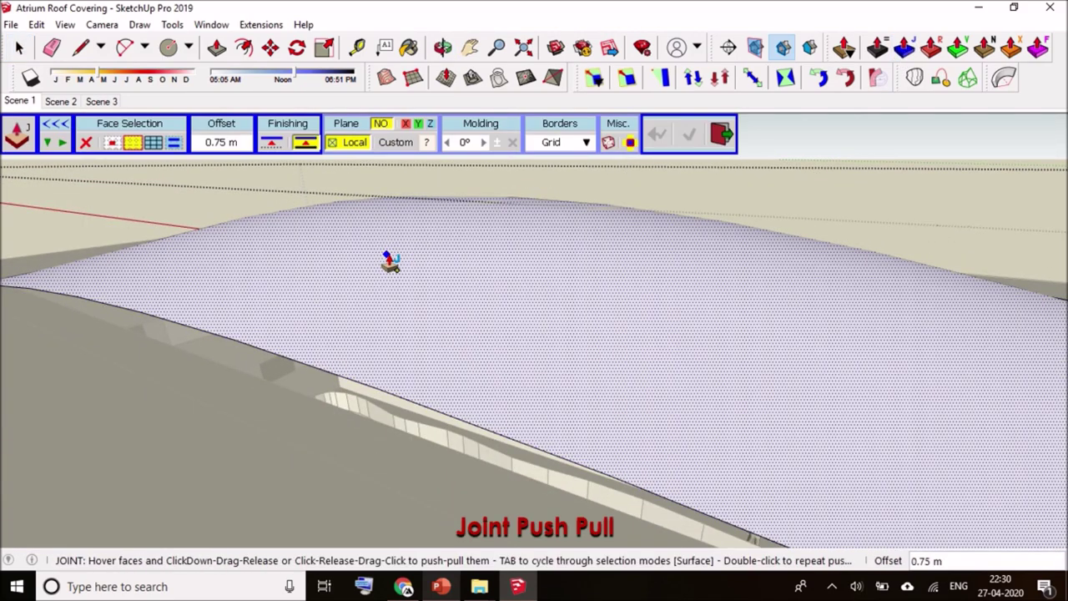
{"action": "left_click", "coordinate": [576, 141]}
{"action": "left_click", "coordinate": [575, 162]}
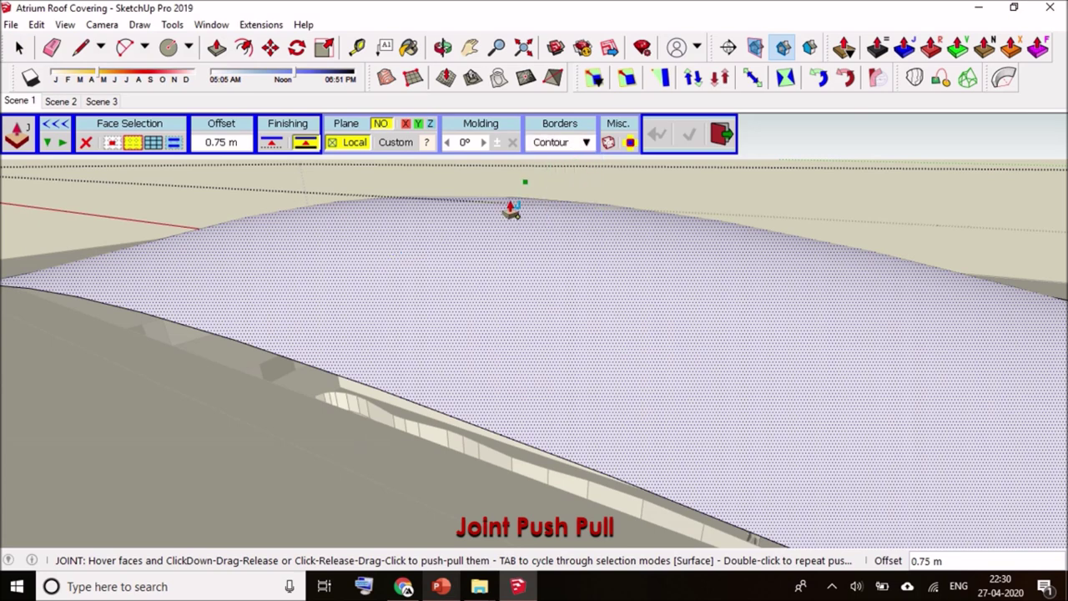
{"action": "left_click_drag", "start_coordinate": [462, 224], "coordinate": [455, 199]}
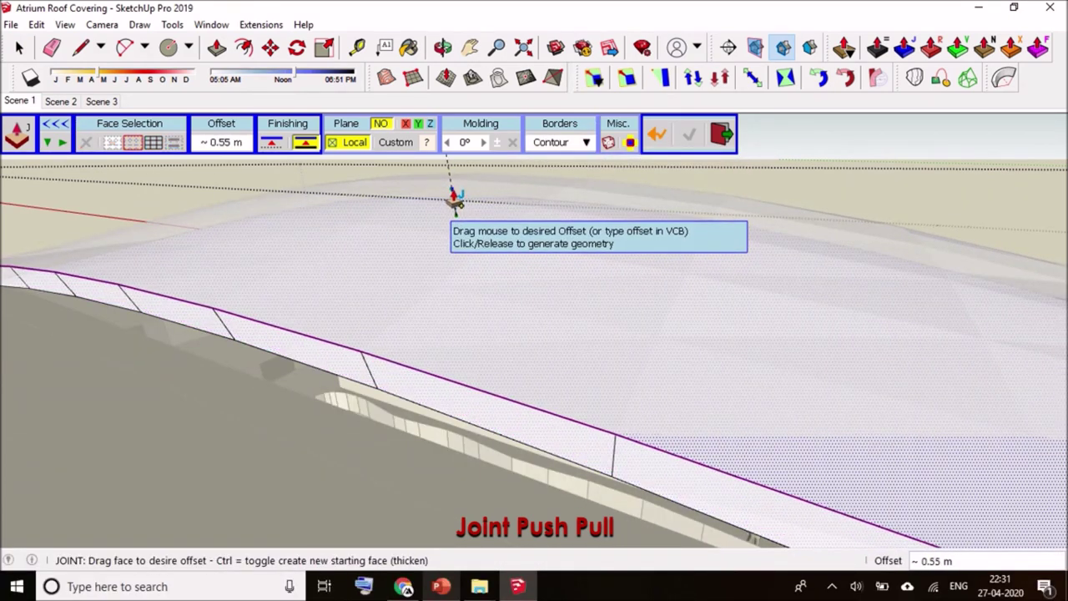
{"action": "key", "text": "Return"}
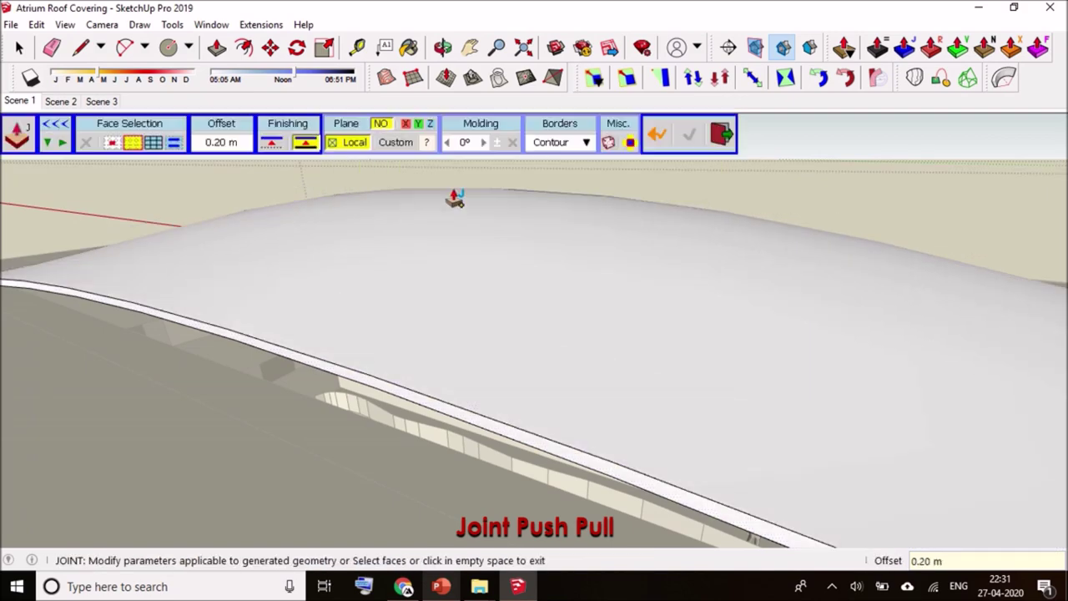
{"action": "left_click", "coordinate": [399, 197]}
{"action": "key", "text": "Escape"}
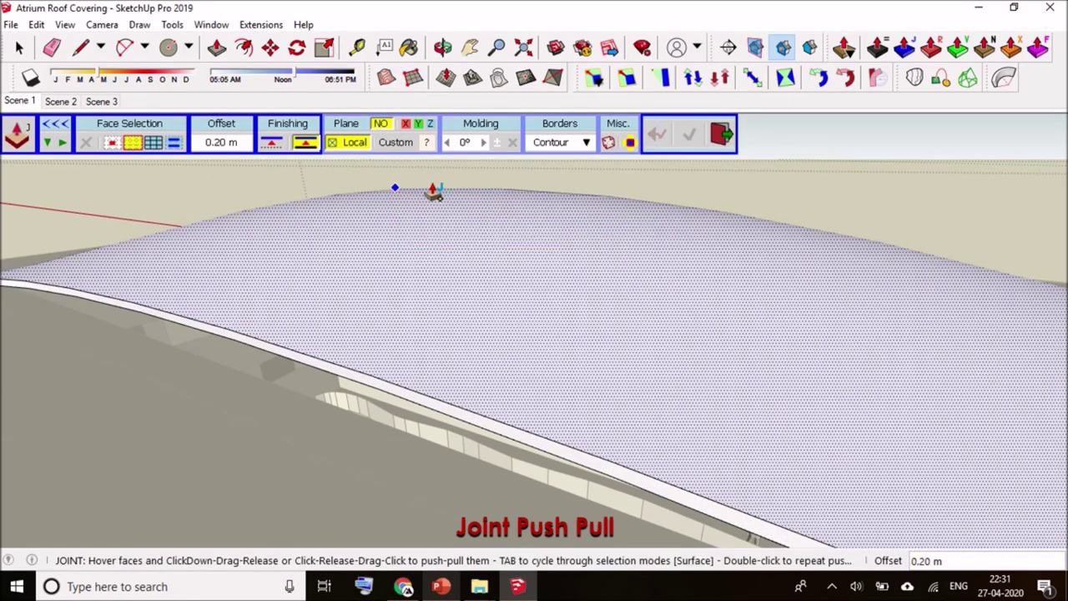
{"action": "key", "text": "space"}
Orbit in close to inspect the curved roof end and select its edge face
{"action": "mouse_move", "coordinate": [246, 361]}
{"action": "middle_mouse_down"}
{"action": "mouse_move", "coordinate": [276, 331]}
{"action": "mouse_move", "coordinate": [300, 217]}
{"action": "mouse_move", "coordinate": [554, 251]}
{"action": "mouse_move", "coordinate": [746, 314]}
{"action": "mouse_move", "coordinate": [405, 258]}
{"action": "mouse_move", "coordinate": [500, 387]}
{"action": "mouse_move", "coordinate": [622, 247]}
{"action": "mouse_move", "coordinate": [622, 328]}
{"action": "mouse_move", "coordinate": [455, 332]}
{"action": "middle_mouse_up"}
{"action": "mouse_move", "coordinate": [907, 127]}
{"action": "middle_mouse_down"}
{"action": "mouse_move", "coordinate": [846, 176]}
{"action": "mouse_move", "coordinate": [589, 252]}
{"action": "mouse_move", "coordinate": [813, 300]}
{"action": "middle_mouse_up"}
{"action": "mouse_move", "coordinate": [571, 205]}
{"action": "middle_mouse_down"}
{"action": "mouse_move", "coordinate": [720, 453]}
{"action": "mouse_move", "coordinate": [560, 229]}
{"action": "mouse_move", "coordinate": [803, 262]}
{"action": "mouse_move", "coordinate": [607, 290]}
{"action": "middle_mouse_up"}
{"action": "left_click", "coordinate": [608, 290]}
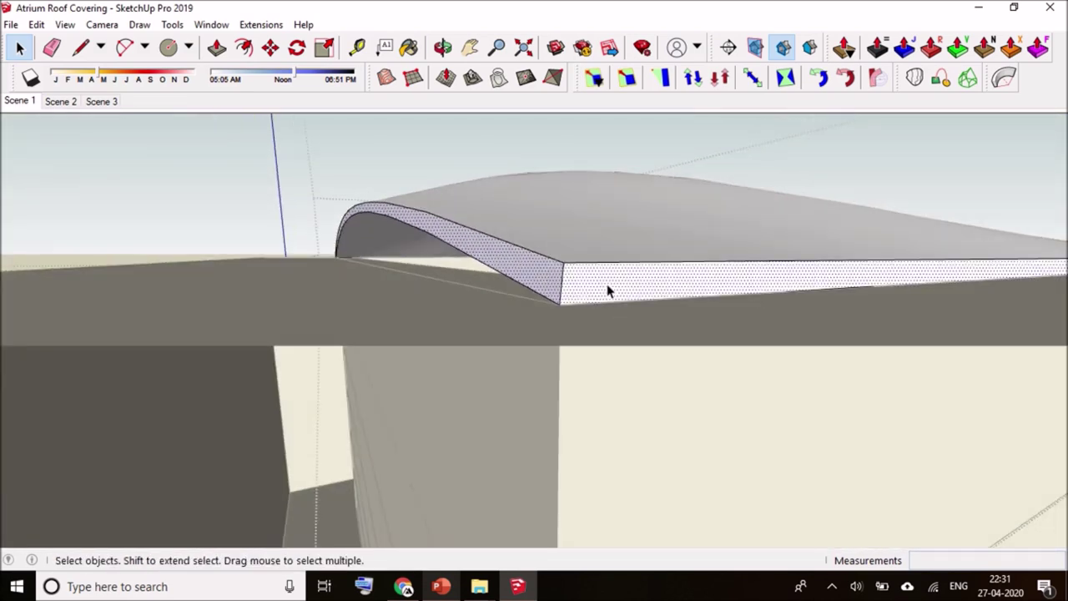
Push the whole roof out a further 0.75 m with Joint Push Pull using Grid borders
{"action": "double_click", "coordinate": [608, 290]}
{"action": "scroll", "coordinate": [496, 252], "scroll_direction": "up", "scroll_amount": 5}
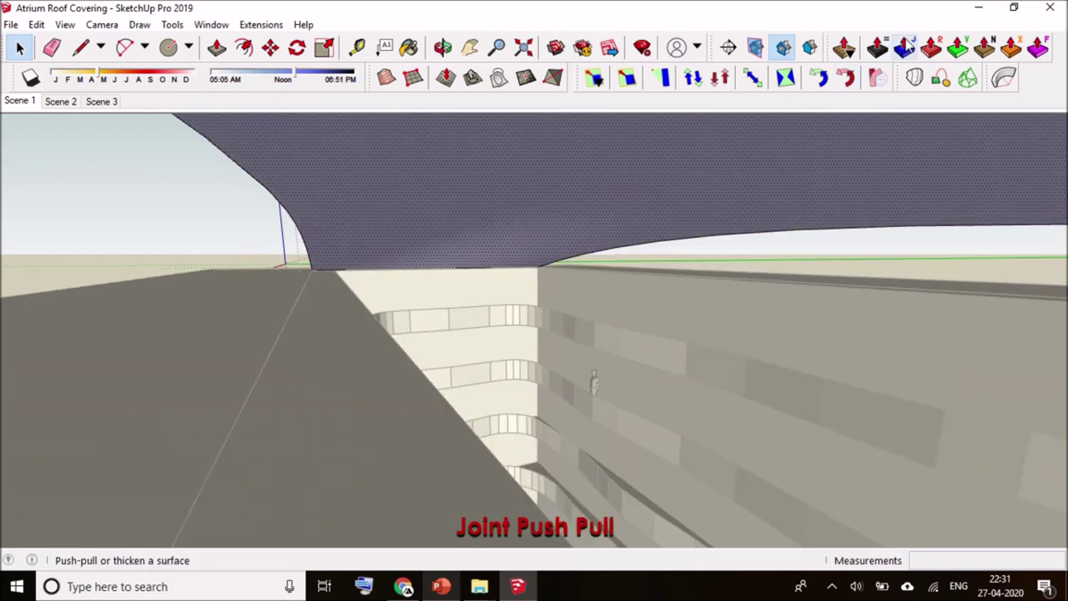
{"action": "left_click", "coordinate": [906, 46]}
{"action": "left_click", "coordinate": [559, 142]}
{"action": "left_click", "coordinate": [572, 183]}
{"action": "left_click", "coordinate": [421, 190]}
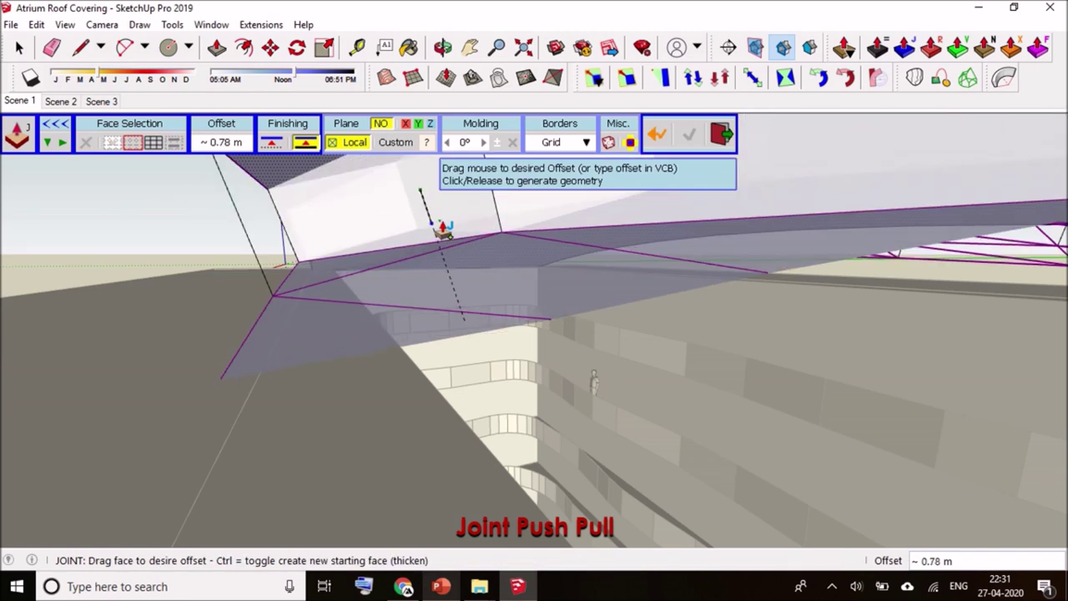
{"action": "type", "text": ".7"}
{"action": "key", "text": "Return"}
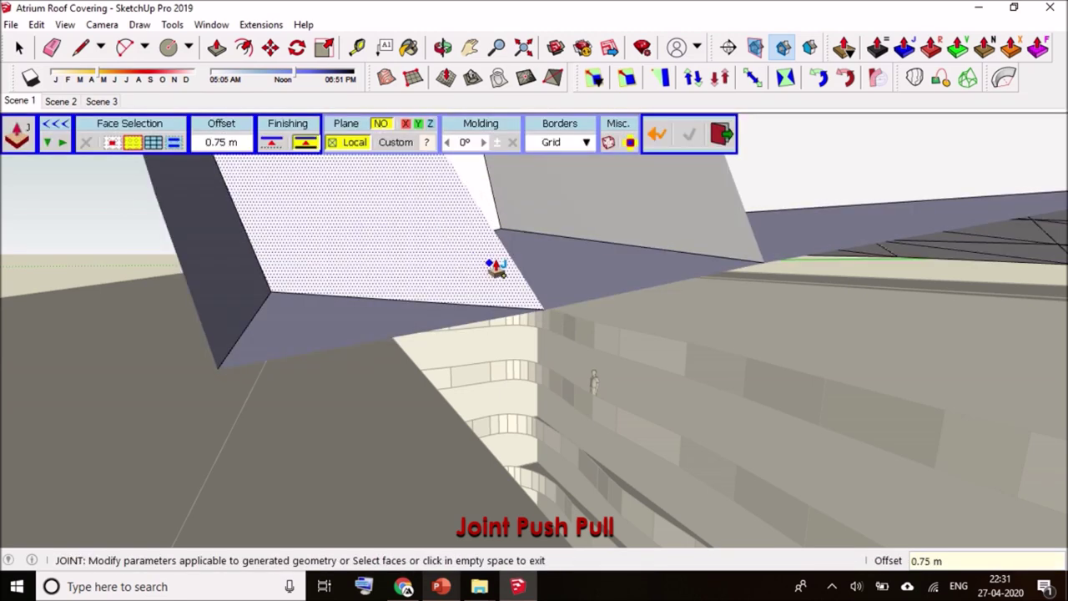
{"action": "left_click", "coordinate": [147, 189]}
Orbit to inspect the roof edge from above and select the roof's top face
{"action": "scroll", "coordinate": [517, 267], "scroll_direction": "down", "scroll_amount": 5}
{"action": "mouse_move", "coordinate": [486, 257]}
{"action": "middle_mouse_down"}
{"action": "mouse_move", "coordinate": [455, 258]}
{"action": "mouse_move", "coordinate": [410, 212]}
{"action": "mouse_move", "coordinate": [725, 208]}
{"action": "mouse_move", "coordinate": [489, 226]}
{"action": "mouse_move", "coordinate": [653, 262]}
{"action": "middle_mouse_up"}
{"action": "scroll", "coordinate": [470, 181], "scroll_direction": "up", "scroll_amount": 5}
{"action": "mouse_move", "coordinate": [470, 181]}
{"action": "middle_mouse_down"}
{"action": "mouse_move", "coordinate": [479, 207]}
{"action": "mouse_move", "coordinate": [498, 196]}
{"action": "mouse_move", "coordinate": [488, 162]}
{"action": "mouse_move", "coordinate": [494, 200]}
{"action": "middle_mouse_up"}
{"action": "scroll", "coordinate": [520, 217], "scroll_direction": "up", "scroll_amount": 3}
{"action": "triple_click", "coordinate": [489, 232]}
{"action": "mouse_move", "coordinate": [399, 232]}
{"action": "middle_mouse_down"}
{"action": "mouse_move", "coordinate": [501, 222]}
{"action": "mouse_move", "coordinate": [522, 143]}
{"action": "middle_mouse_up"}
{"action": "left_click", "coordinate": [520, 143]}
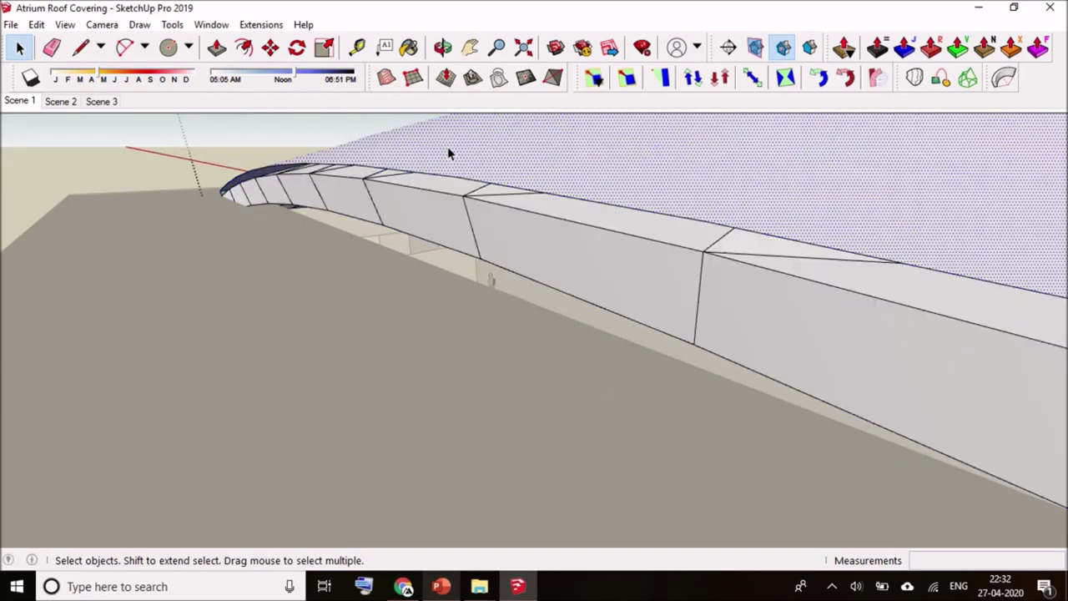
Generate a Lattice Maker grid on the roof surface with default properties and select the lattice
{"action": "left_click", "coordinate": [261, 25]}
{"action": "left_click", "coordinate": [291, 41]}
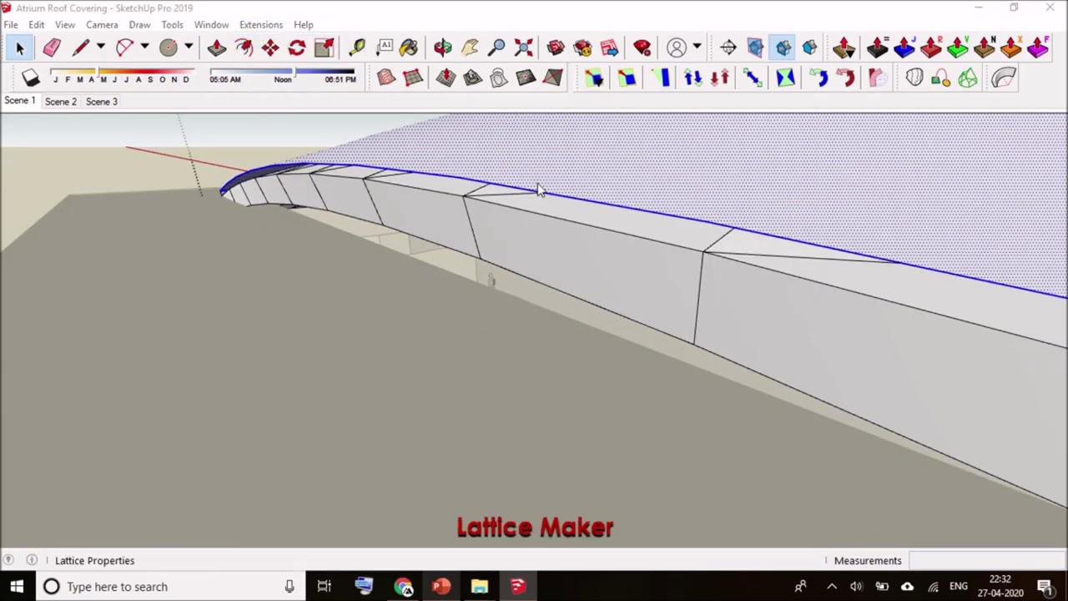
{"action": "left_click", "coordinate": [503, 369]}
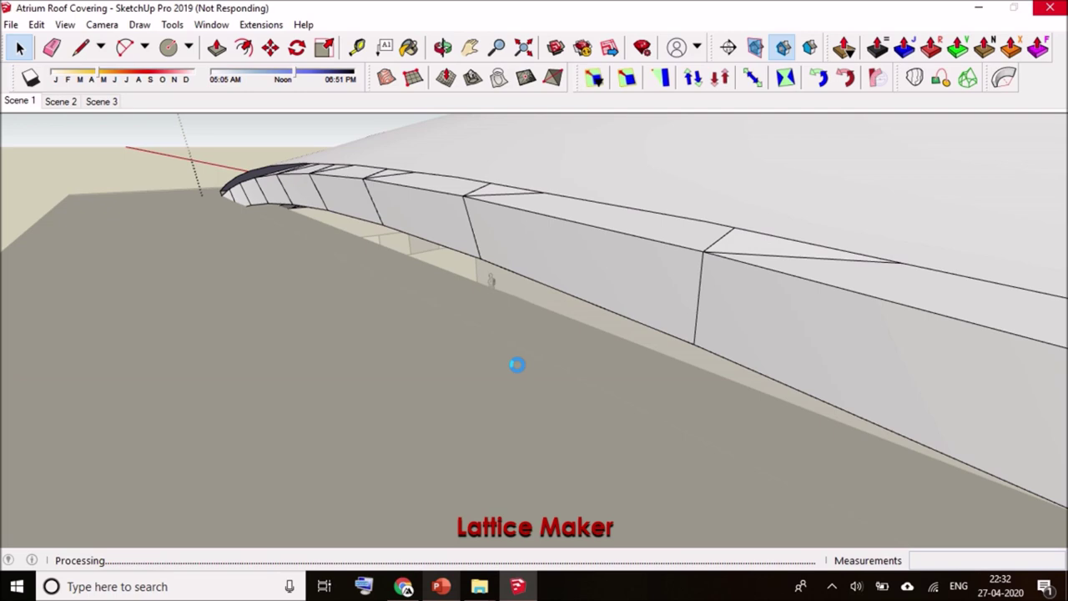
{"action": "scroll", "coordinate": [355, 228], "scroll_direction": "down", "scroll_amount": 3}
{"action": "scroll", "coordinate": [409, 218], "scroll_direction": "down", "scroll_amount": 3}
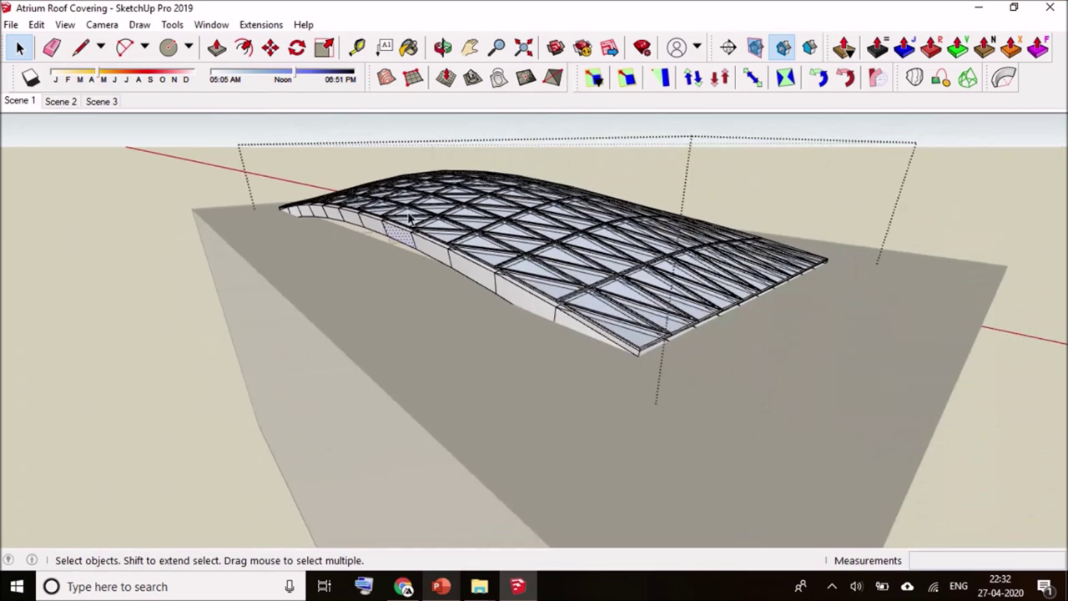
{"action": "scroll", "coordinate": [377, 240], "scroll_direction": "up", "scroll_amount": 3}
{"action": "triple_click", "coordinate": [377, 240]}
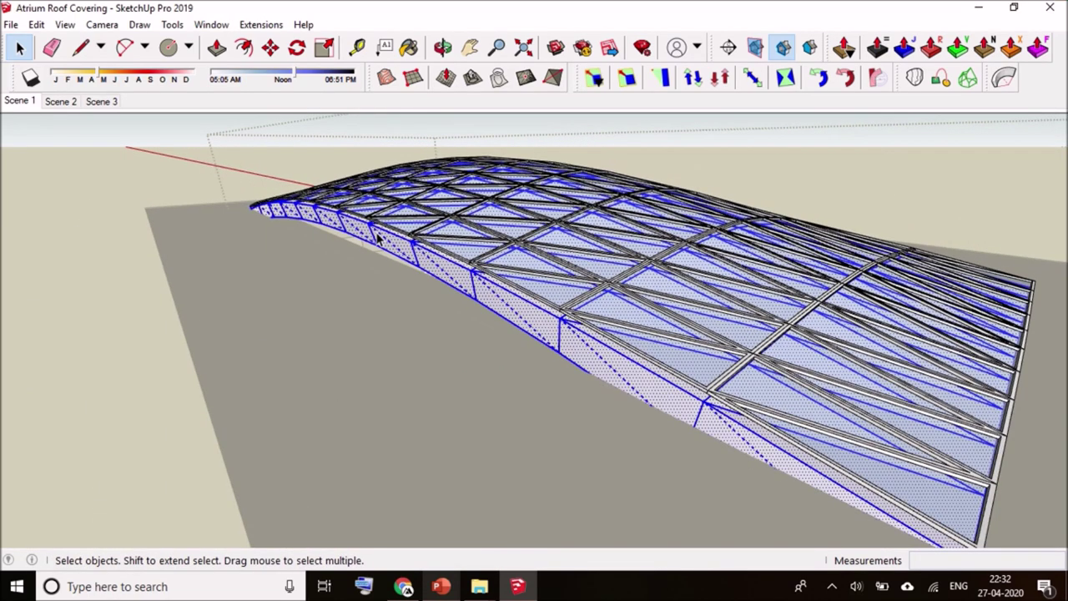
{"action": "left_click", "coordinate": [211, 24]}
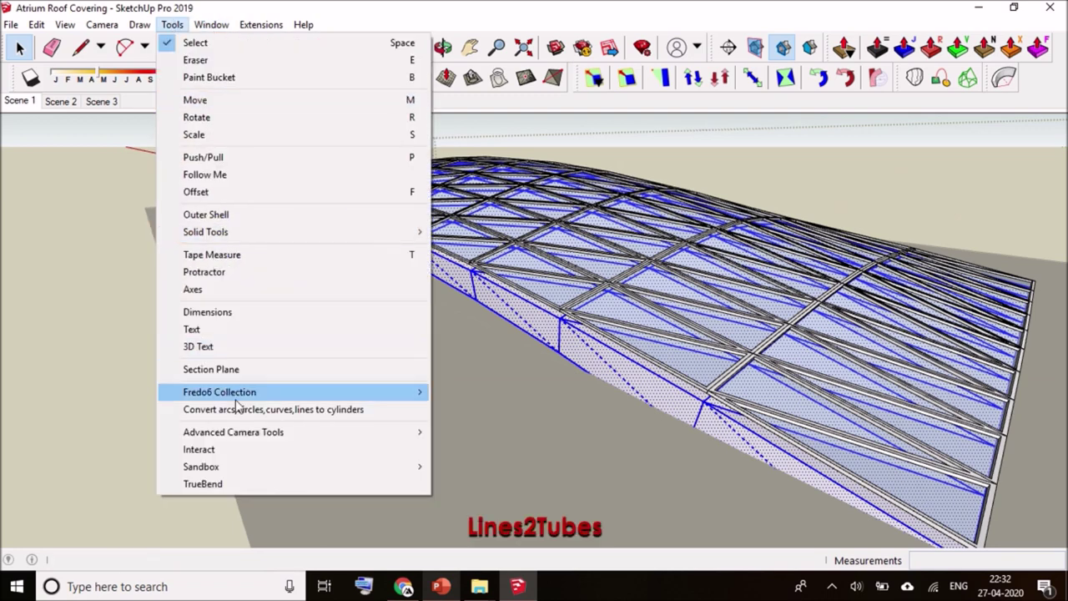
Convert the lattice lines into 1291 tubes with Lines2Tubes and delete the leftover roof surface
{"action": "left_click", "coordinate": [239, 410]}
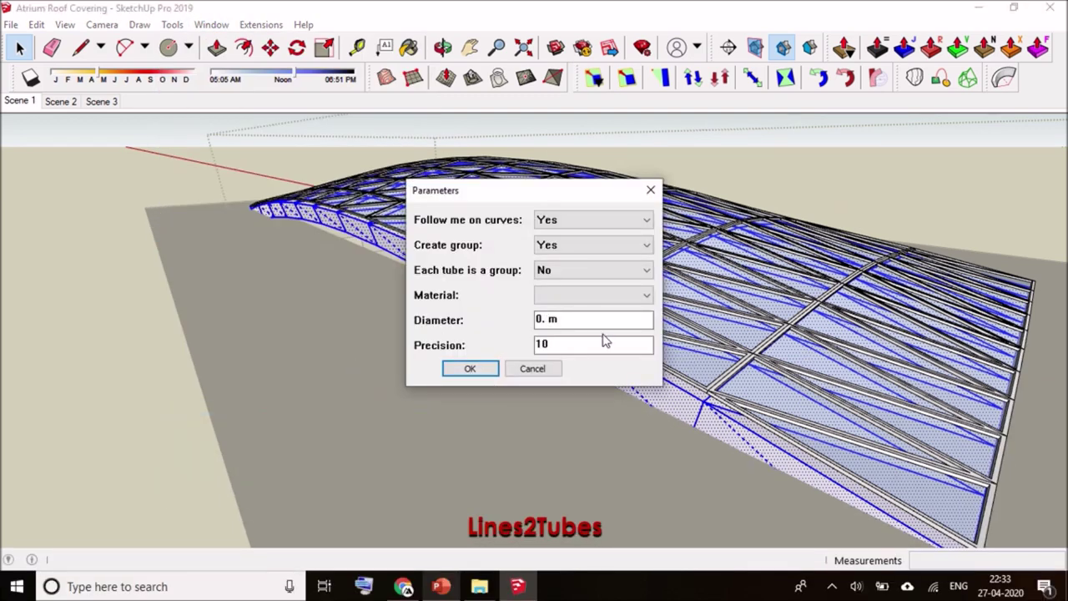
{"action": "left_click", "coordinate": [463, 372]}
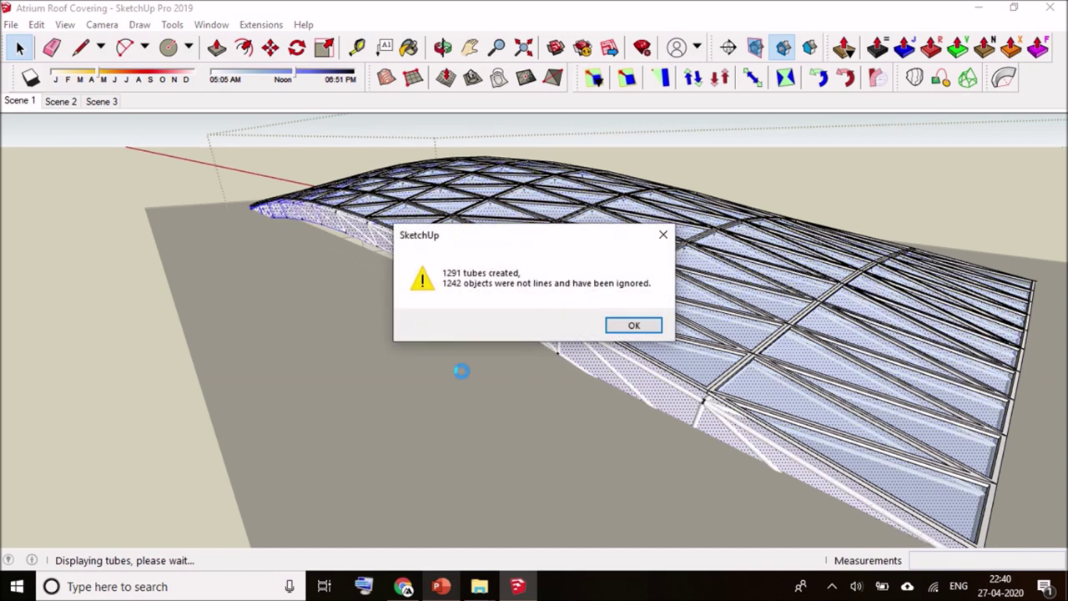
{"action": "left_click", "coordinate": [634, 327]}
{"action": "scroll", "coordinate": [462, 272], "scroll_direction": "up", "scroll_amount": 3}
{"action": "scroll", "coordinate": [431, 282], "scroll_direction": "up", "scroll_amount": 3}
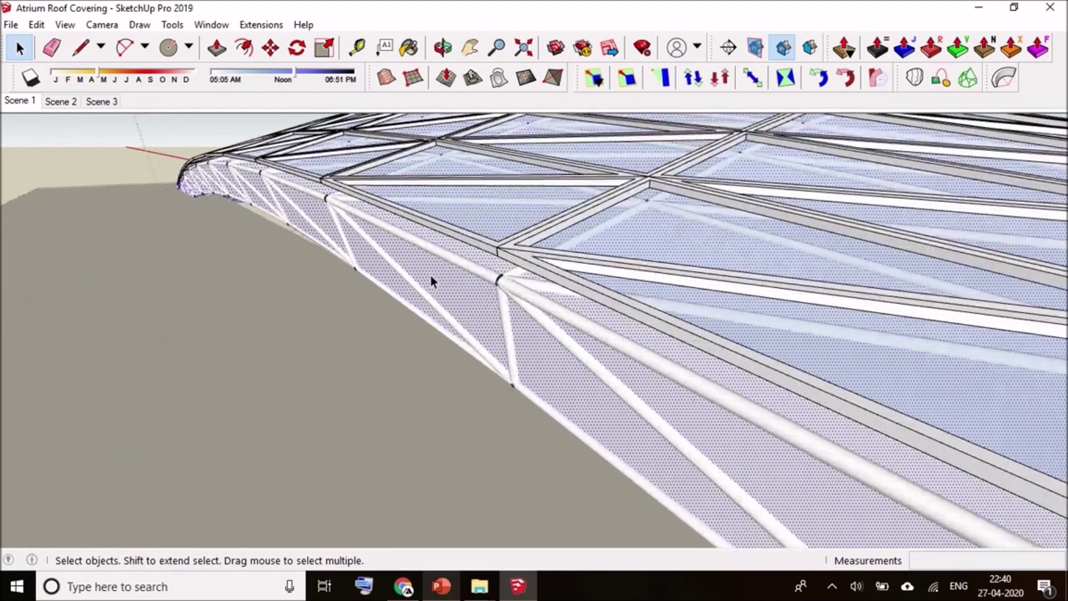
{"action": "key", "text": "Delete"}
Select the tube-truss roof group and move it vertically up over the courtyard walls
{"action": "middle_click_drag", "start_coordinate": [451, 237], "coordinate": [471, 261]}
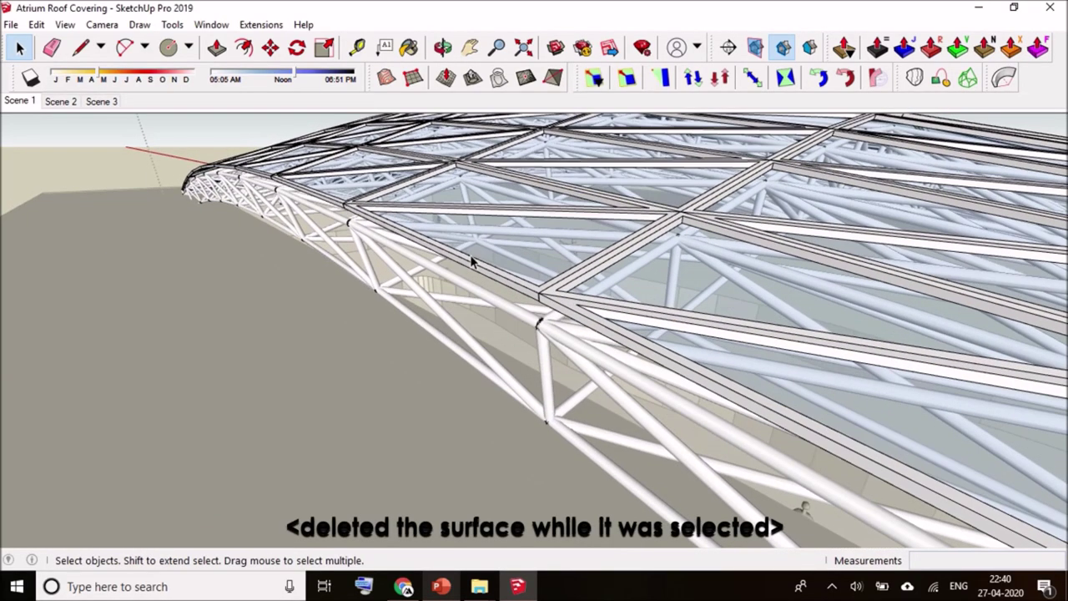
{"action": "left_click", "coordinate": [411, 219]}
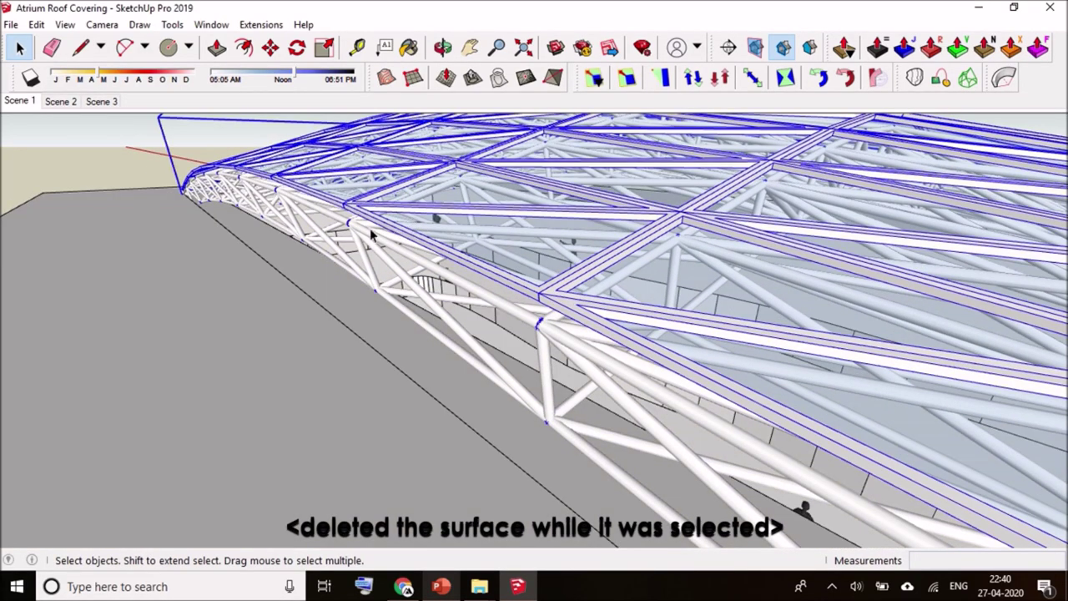
{"action": "scroll", "coordinate": [283, 213], "scroll_direction": "up", "scroll_amount": 3}
{"action": "scroll", "coordinate": [282, 221], "scroll_direction": "up", "scroll_amount": 2}
{"action": "scroll", "coordinate": [282, 221], "scroll_direction": "up", "scroll_amount": 2}
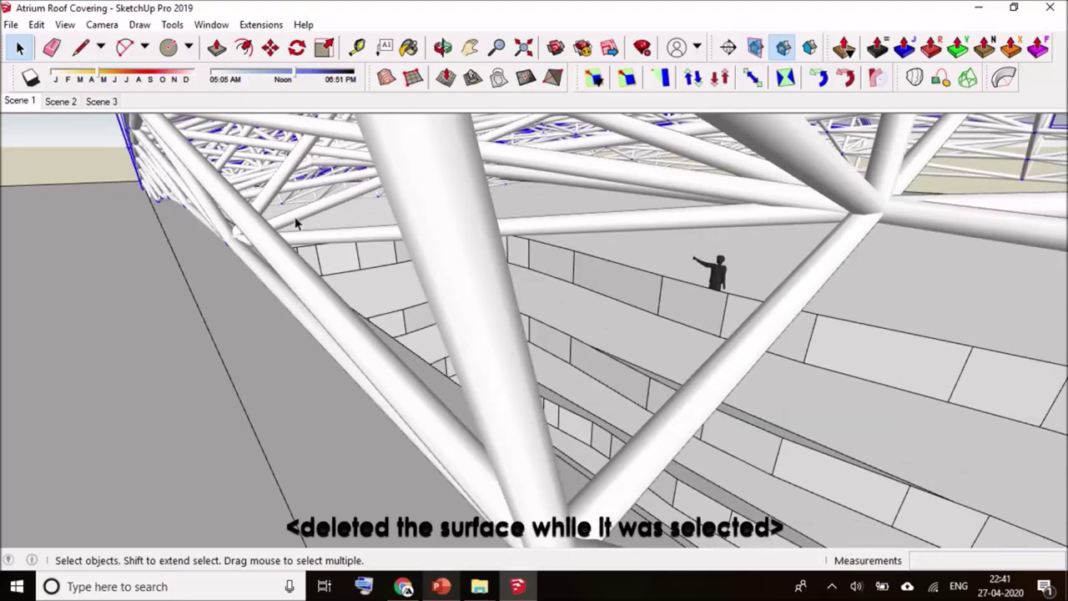
{"action": "middle_click_drag", "start_coordinate": [282, 222], "coordinate": [368, 219]}
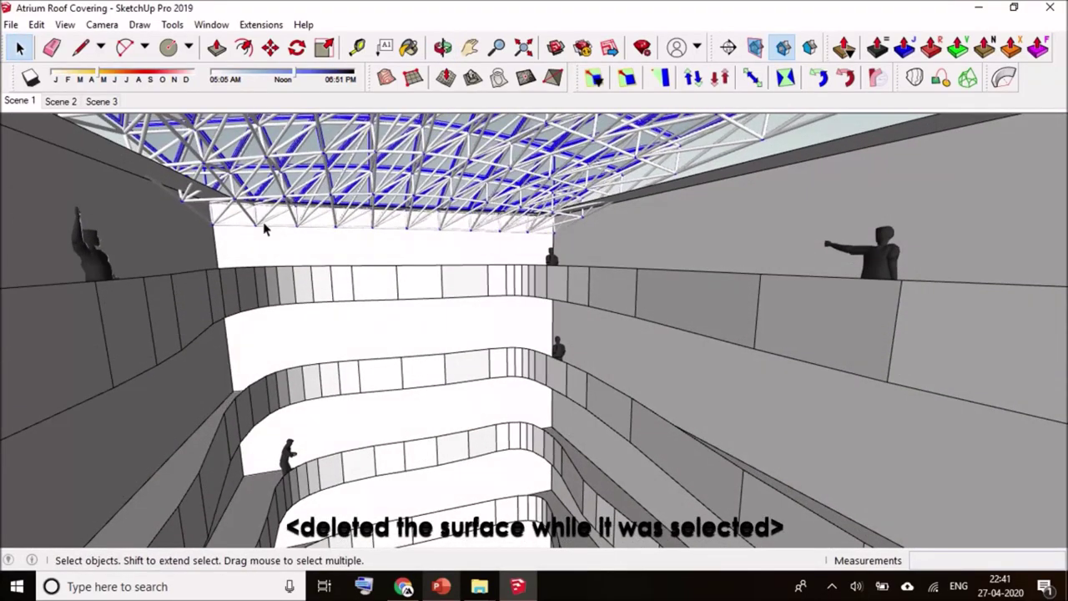
{"action": "key", "text": "m"}
{"action": "left_click", "coordinate": [252, 225]}
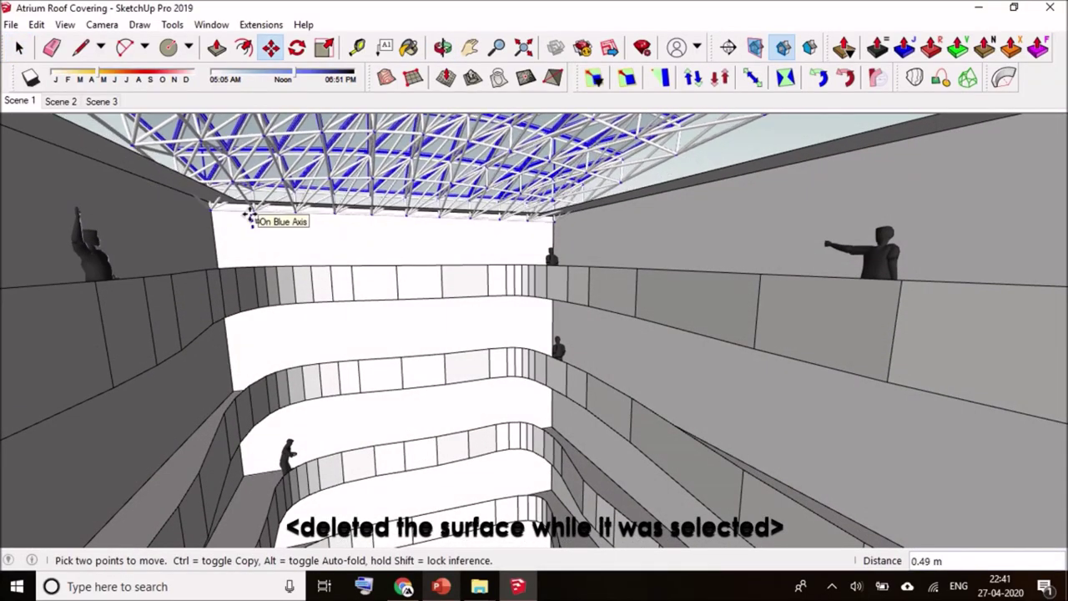
{"action": "key", "text": "Return"}
{"action": "key", "text": "space"}
{"action": "middle_click_drag", "start_coordinate": [584, 200], "coordinate": [694, 182]}
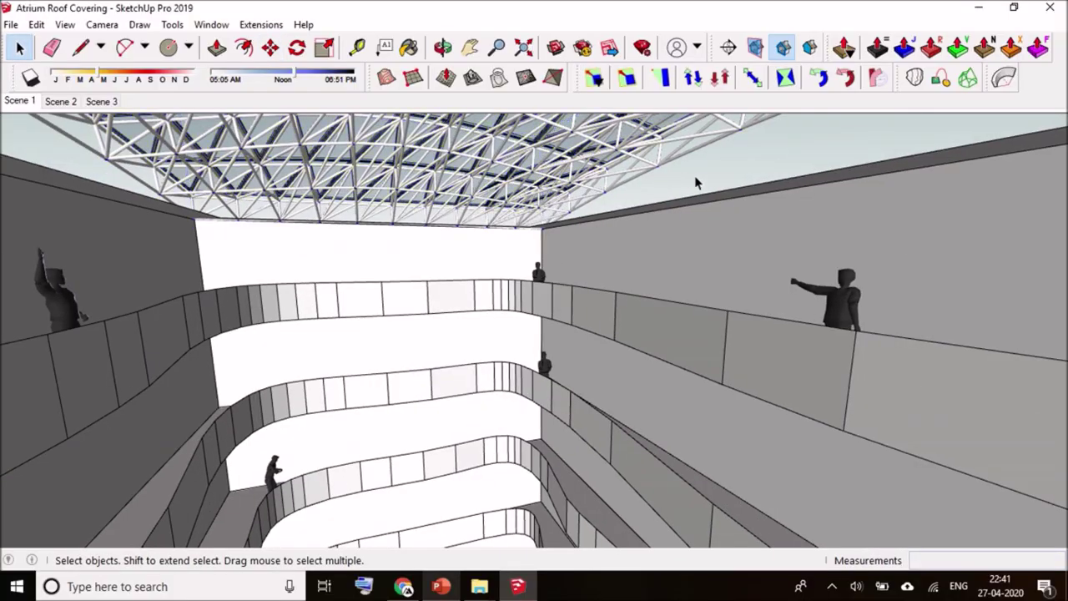
Orbit and zoom to view the glazed tube roof from above the exterior
{"action": "middle_click_drag", "start_coordinate": [191, 187], "coordinate": [340, 225]}
{"action": "scroll", "coordinate": [340, 224], "scroll_direction": "down", "scroll_amount": 3}
{"action": "mouse_move", "coordinate": [467, 242]}
{"action": "middle_mouse_down"}
{"action": "mouse_move", "coordinate": [505, 248]}
{"action": "mouse_move", "coordinate": [670, 375]}
{"action": "mouse_move", "coordinate": [551, 325]}
{"action": "mouse_move", "coordinate": [774, 350]}
{"action": "mouse_move", "coordinate": [529, 305]}
{"action": "mouse_move", "coordinate": [653, 214]}
{"action": "mouse_move", "coordinate": [603, 210]}
{"action": "mouse_move", "coordinate": [653, 158]}
{"action": "mouse_move", "coordinate": [598, 193]}
{"action": "mouse_move", "coordinate": [595, 136]}
{"action": "mouse_move", "coordinate": [515, 301]}
{"action": "mouse_move", "coordinate": [589, 154]}
{"action": "middle_mouse_up"}
{"action": "scroll", "coordinate": [534, 309], "scroll_direction": "up", "scroll_amount": 3}
{"action": "scroll", "coordinate": [598, 194], "scroll_direction": "up", "scroll_amount": 5}
{"action": "scroll", "coordinate": [590, 155], "scroll_direction": "up", "scroll_amount": 3}
{"action": "scroll", "coordinate": [568, 217], "scroll_direction": "up", "scroll_amount": 3}
{"action": "scroll", "coordinate": [542, 292], "scroll_direction": "up", "scroll_amount": 3}
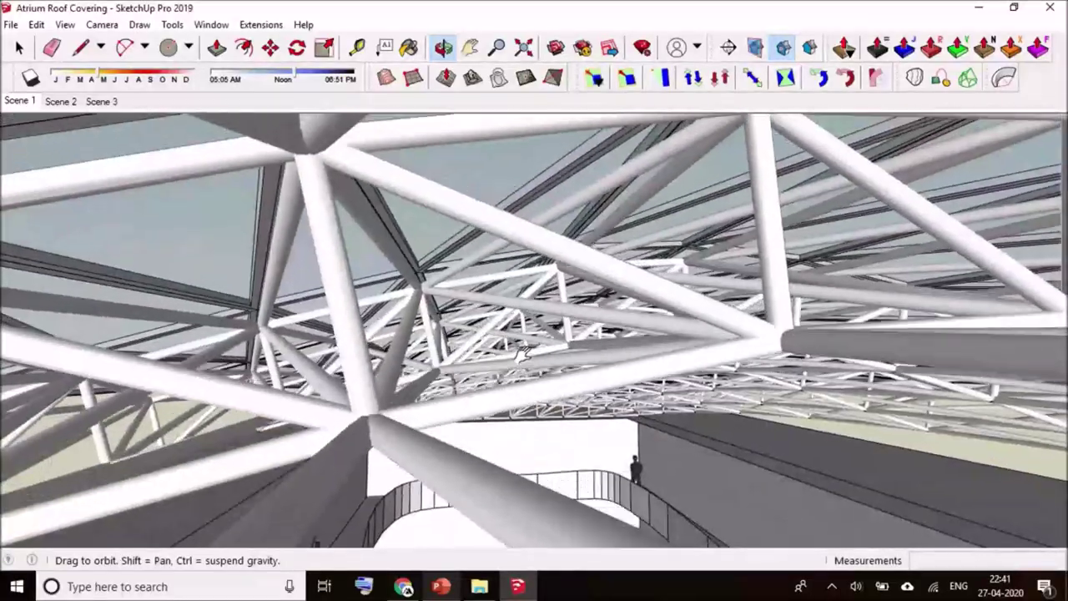
{"action": "scroll", "coordinate": [519, 357], "scroll_direction": "up", "scroll_amount": 3}
Review Scene 1, Scene 2 and Scene 1 again, then orbit level with the roof truss
{"action": "left_click", "coordinate": [25, 101]}
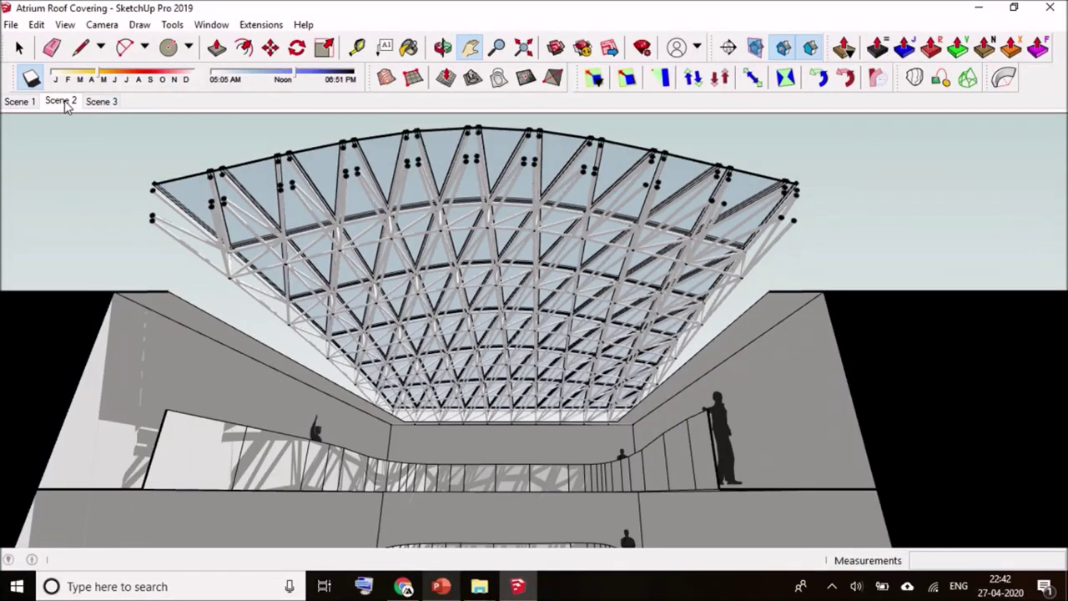
{"action": "left_click", "coordinate": [65, 100]}
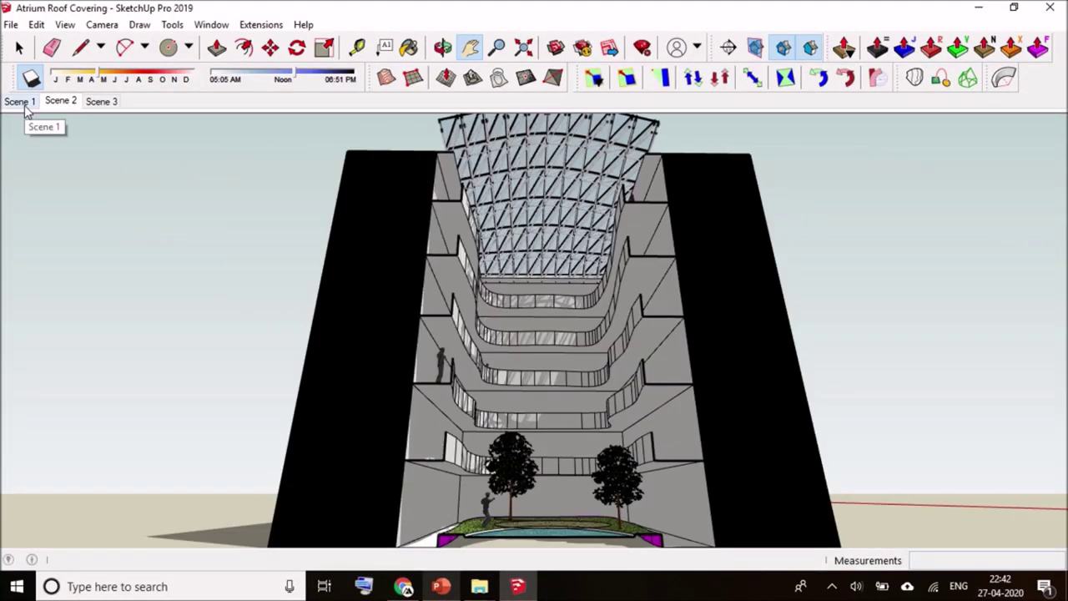
{"action": "left_click", "coordinate": [24, 105]}
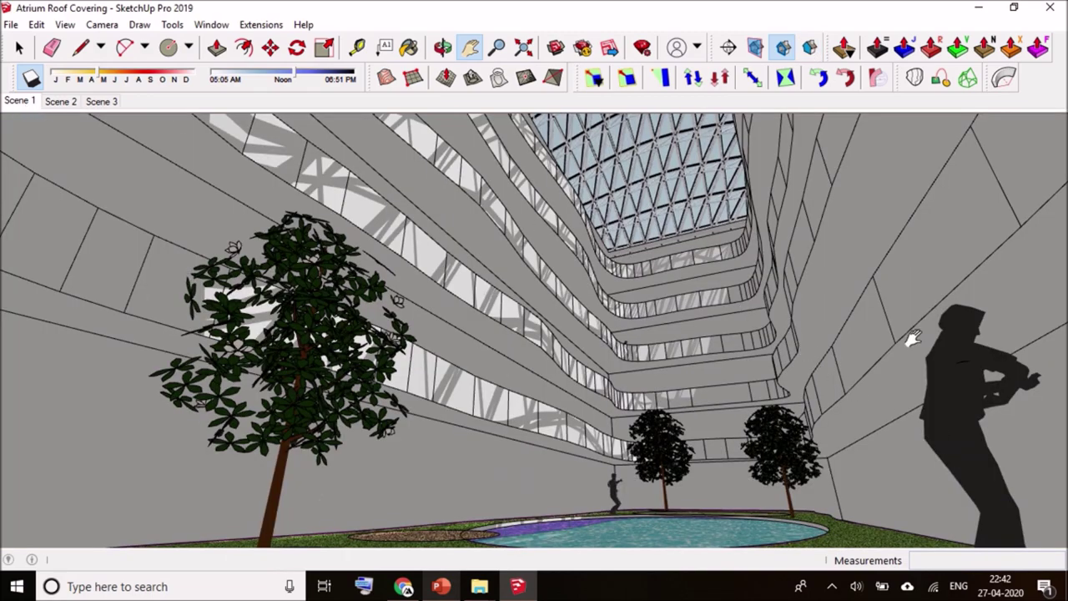
{"action": "mouse_move", "coordinate": [911, 338]}
{"action": "middle_mouse_down"}
{"action": "mouse_move", "coordinate": [604, 332]}
{"action": "mouse_move", "coordinate": [65, 98]}
{"action": "middle_mouse_up"}
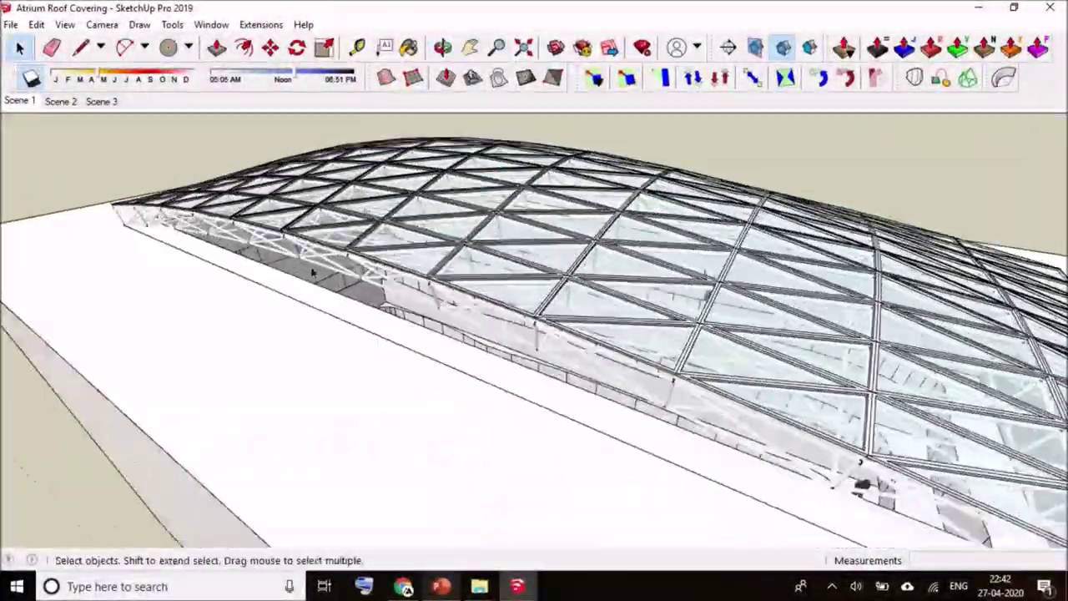
Draw an arc between the end truss corners, then try Sandbox From Contours and undo it
{"action": "middle_click_drag", "start_coordinate": [65, 98], "coordinate": [83, 196]}
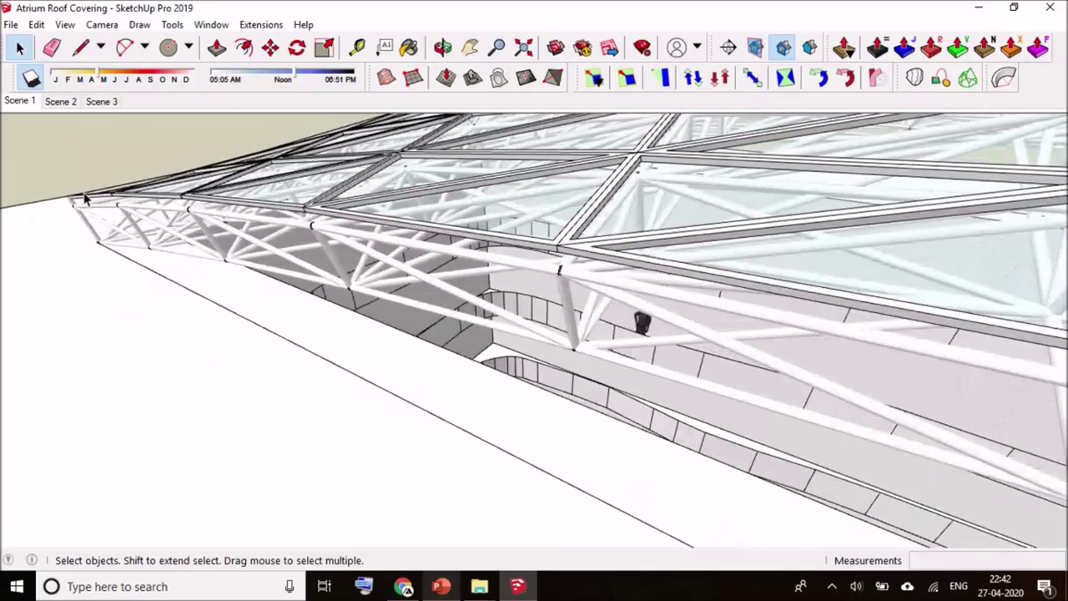
{"action": "scroll", "coordinate": [83, 196], "scroll_direction": "up", "scroll_amount": 2}
{"action": "scroll", "coordinate": [82, 197], "scroll_direction": "up", "scroll_amount": 1}
{"action": "scroll", "coordinate": [100, 204], "scroll_direction": "up", "scroll_amount": 2}
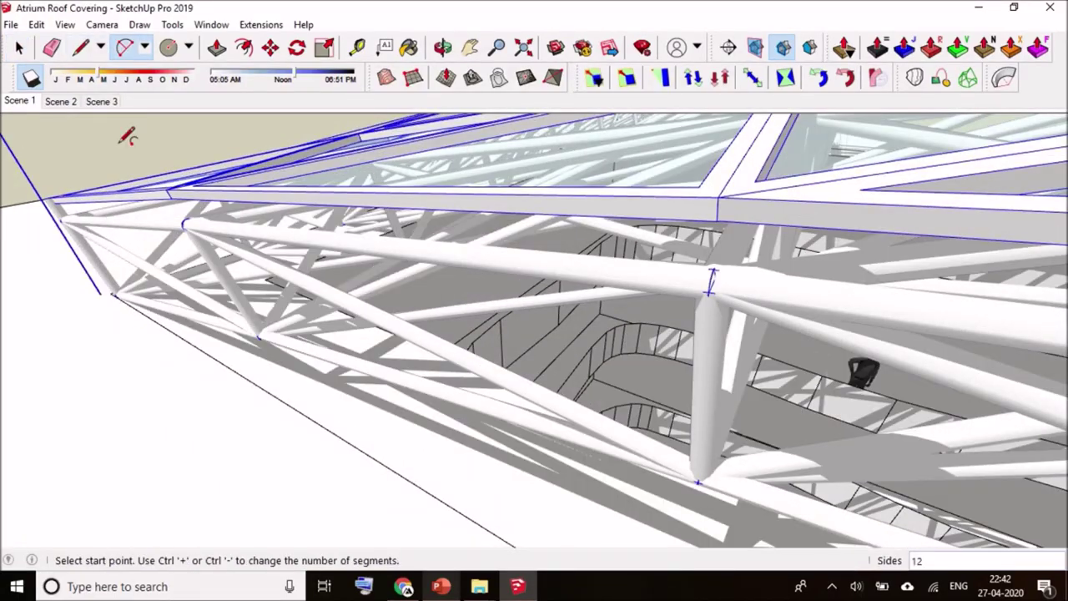
{"action": "middle_click_drag", "start_coordinate": [127, 136], "coordinate": [406, 259]}
{"action": "left_click", "coordinate": [208, 284]}
{"action": "scroll", "coordinate": [209, 283], "scroll_direction": "down", "scroll_amount": 3}
{"action": "middle_click_drag", "start_coordinate": [670, 333], "coordinate": [729, 339]}
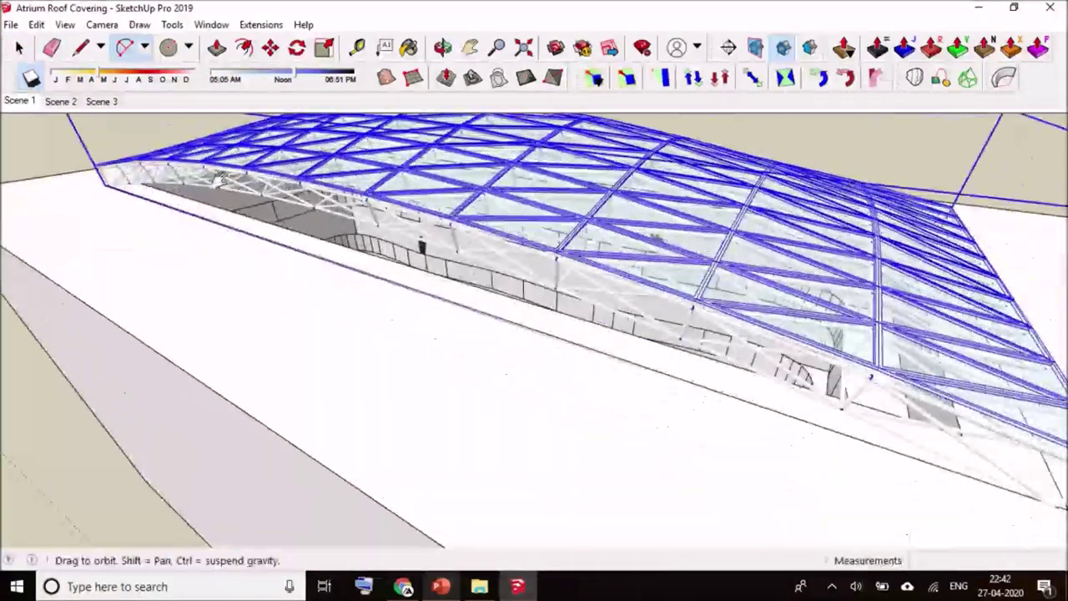
{"action": "left_click", "coordinate": [740, 384]}
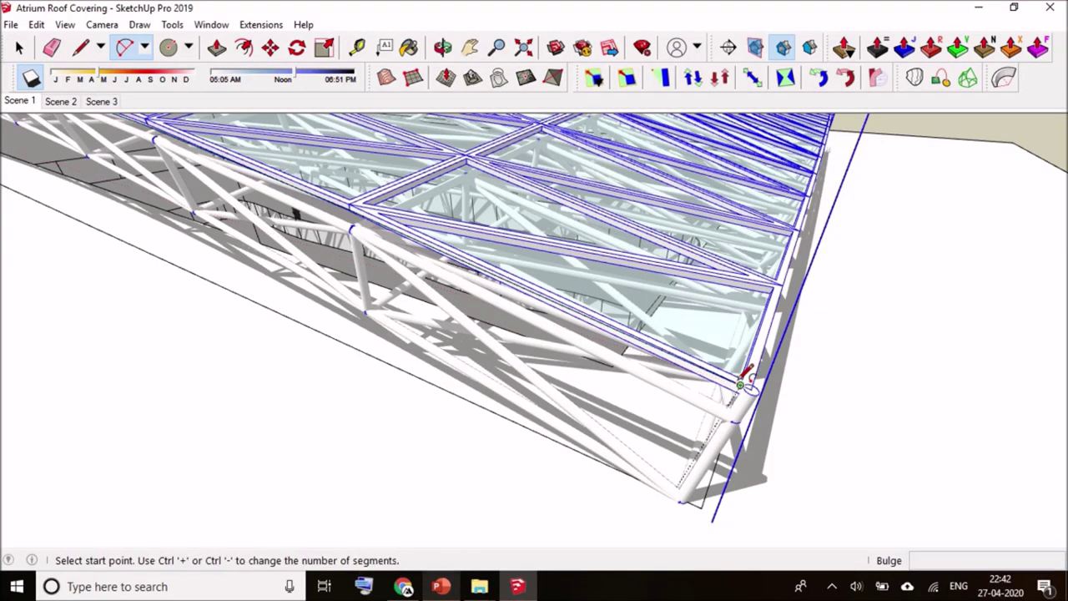
{"action": "left_click", "coordinate": [386, 78]}
{"action": "key", "text": "ctrl+z"}
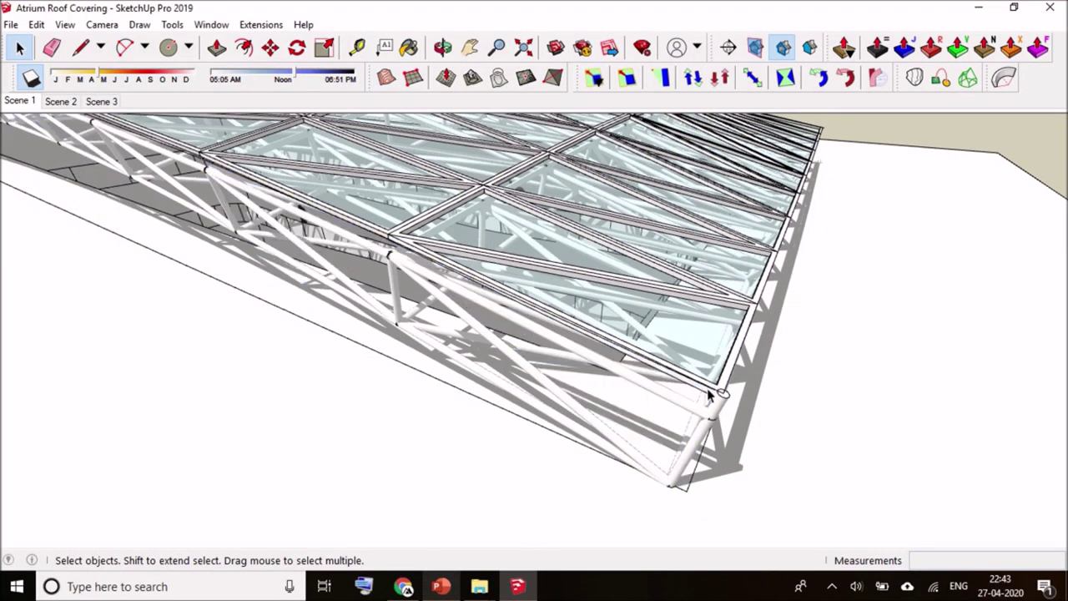
{"action": "scroll", "coordinate": [708, 396], "scroll_direction": "up", "scroll_amount": 2}
Draw straight lines down from the truss end corners to outline the side panel
{"action": "key", "text": "l"}
{"action": "left_click", "coordinate": [715, 388]}
{"action": "middle_click_drag", "start_coordinate": [715, 388], "coordinate": [679, 410]}
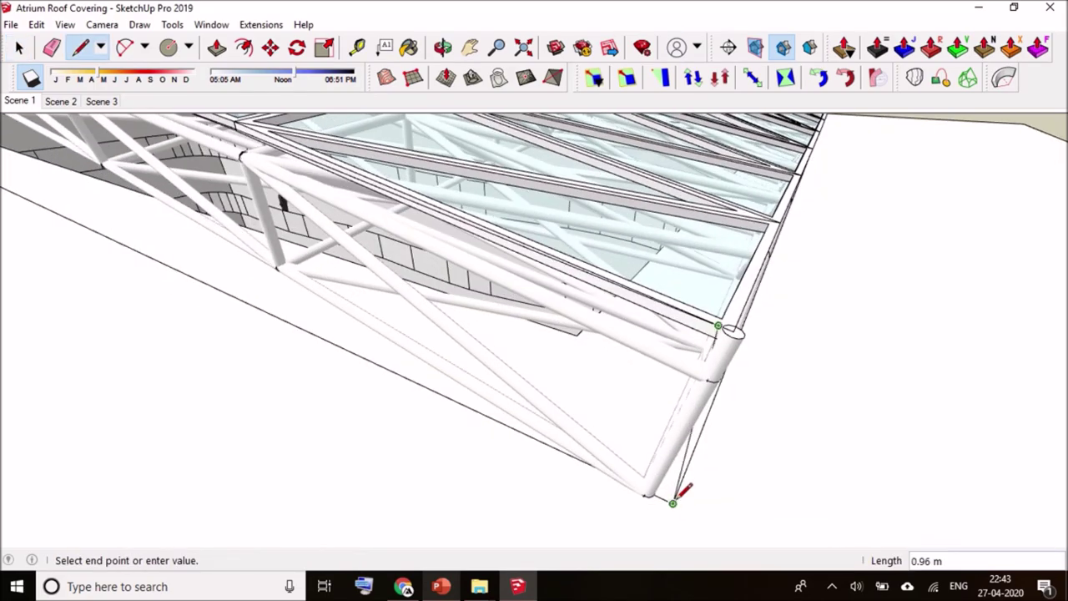
{"action": "key", "text": "space"}
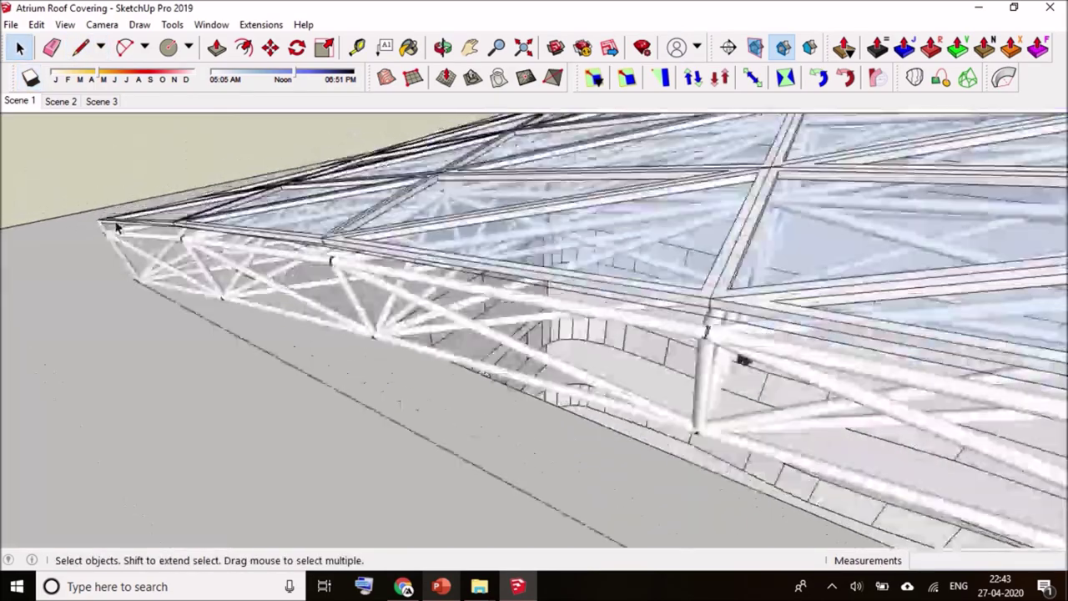
{"action": "mouse_move", "coordinate": [684, 490]}
{"action": "middle_mouse_down"}
{"action": "mouse_move", "coordinate": [447, 244]}
{"action": "mouse_move", "coordinate": [334, 275]}
{"action": "mouse_move", "coordinate": [409, 421]}
{"action": "mouse_move", "coordinate": [373, 295]}
{"action": "mouse_move", "coordinate": [322, 265]}
{"action": "mouse_move", "coordinate": [375, 476]}
{"action": "mouse_move", "coordinate": [350, 355]}
{"action": "middle_mouse_up"}
{"action": "left_click", "coordinate": [322, 282]}
{"action": "left_click", "coordinate": [322, 260]}
{"action": "middle_click_drag", "start_coordinate": [364, 455], "coordinate": [350, 208]}
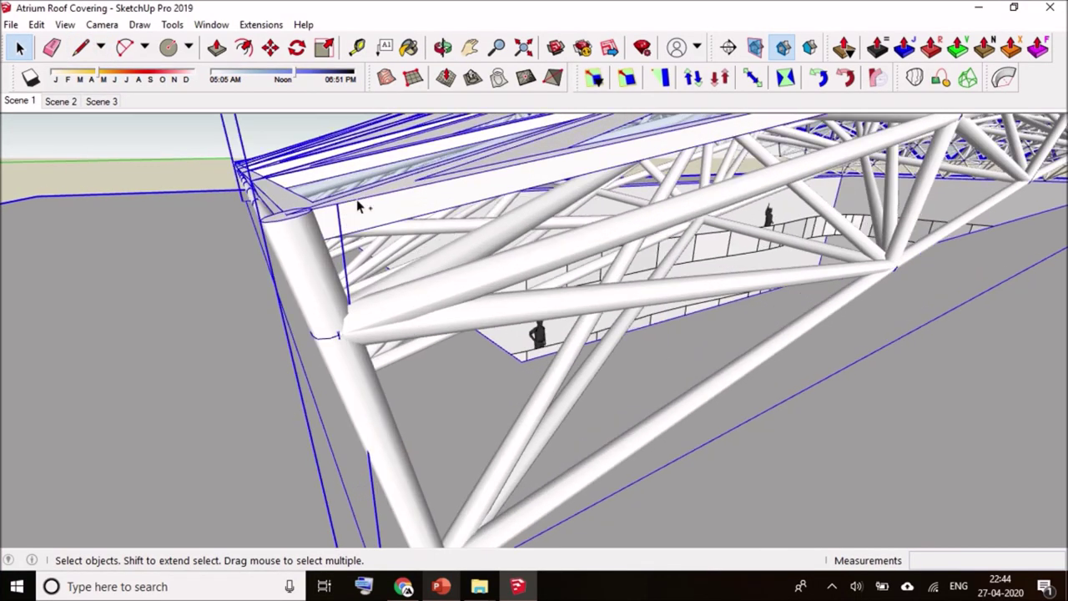
Draw an arc along the end truss from one truss corner to the other, following the roof curve
{"action": "scroll", "coordinate": [353, 200], "scroll_direction": "up", "scroll_amount": 2}
{"action": "scroll", "coordinate": [353, 197], "scroll_direction": "up", "scroll_amount": 2}
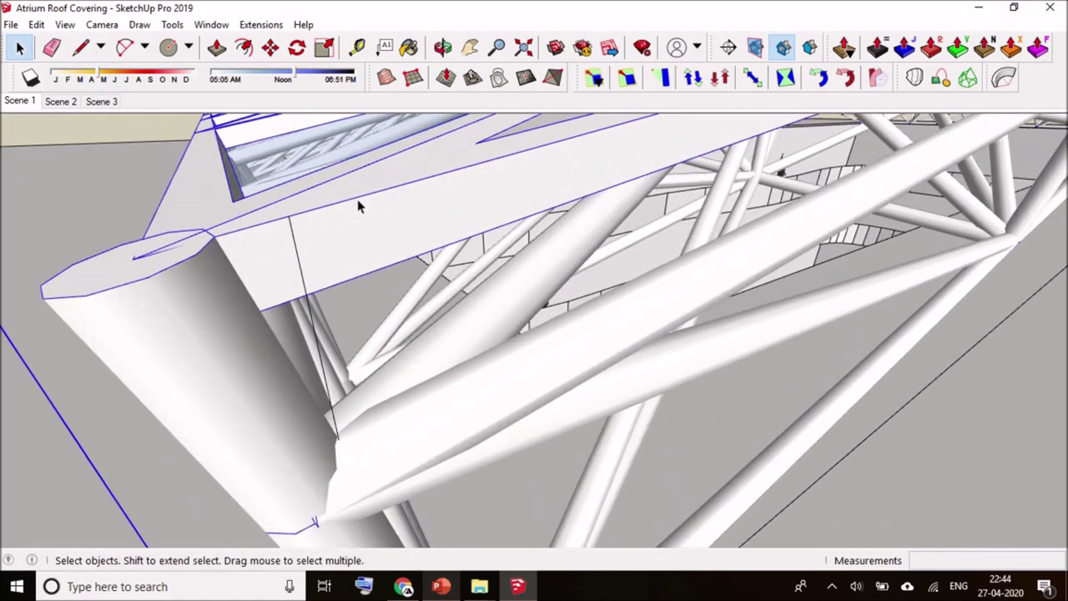
{"action": "left_click", "coordinate": [302, 210]}
{"action": "scroll", "coordinate": [275, 242], "scroll_direction": "down", "scroll_amount": 3}
{"action": "middle_click_drag", "start_coordinate": [270, 255], "coordinate": [512, 291]}
{"action": "scroll", "coordinate": [509, 250], "scroll_direction": "down", "scroll_amount": 3}
{"action": "scroll", "coordinate": [924, 153], "scroll_direction": "up", "scroll_amount": 3}
{"action": "middle_click_drag", "start_coordinate": [924, 153], "coordinate": [977, 171]}
{"action": "scroll", "coordinate": [822, 234], "scroll_direction": "up", "scroll_amount": 3}
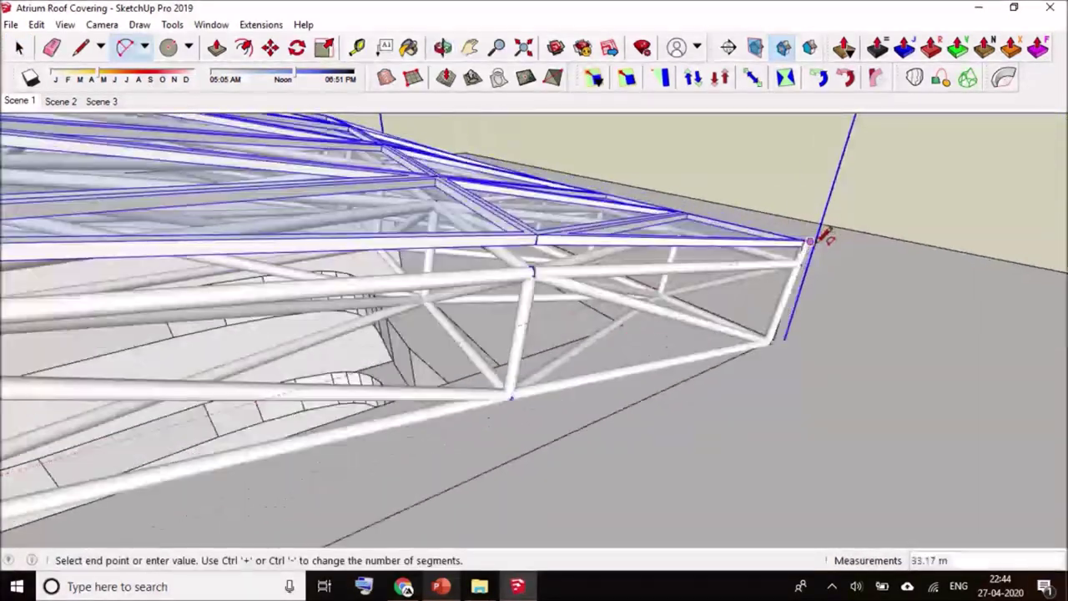
{"action": "scroll", "coordinate": [774, 225], "scroll_direction": "up", "scroll_amount": 2}
{"action": "left_click", "coordinate": [775, 225]}
{"action": "scroll", "coordinate": [644, 215], "scroll_direction": "down", "scroll_amount": 2}
{"action": "scroll", "coordinate": [506, 191], "scroll_direction": "down", "scroll_amount": 2}
{"action": "scroll", "coordinate": [527, 172], "scroll_direction": "down", "scroll_amount": 2}
{"action": "scroll", "coordinate": [575, 179], "scroll_direction": "down", "scroll_amount": 2}
{"action": "scroll", "coordinate": [547, 185], "scroll_direction": "up", "scroll_amount": 2}
{"action": "scroll", "coordinate": [410, 162], "scroll_direction": "up", "scroll_amount": 2}
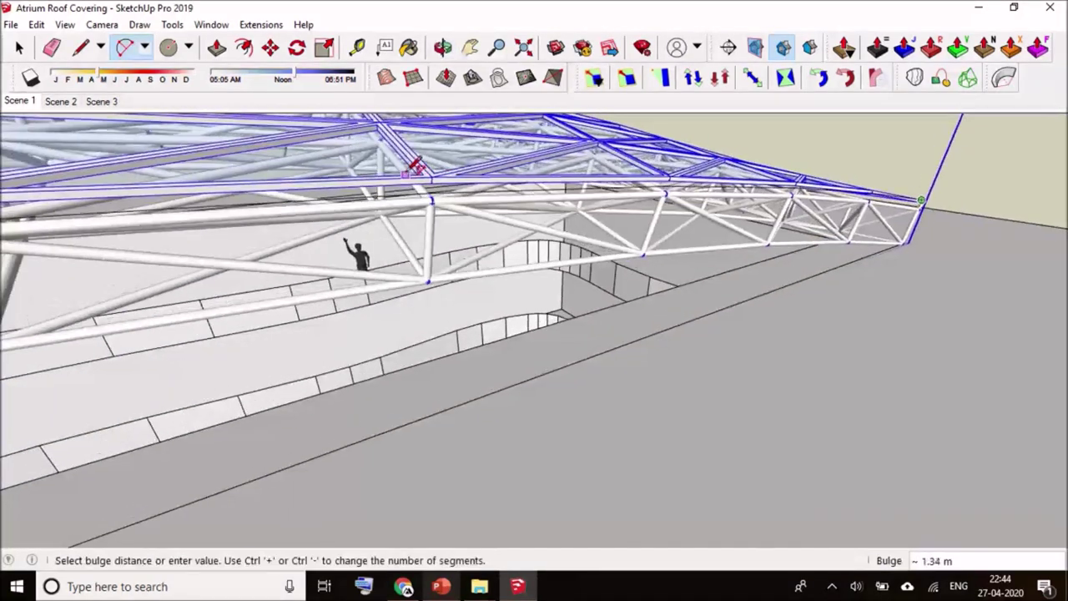
{"action": "middle_click_drag", "start_coordinate": [409, 161], "coordinate": [834, 257]}
{"action": "scroll", "coordinate": [586, 317], "scroll_direction": "up", "scroll_amount": 2}
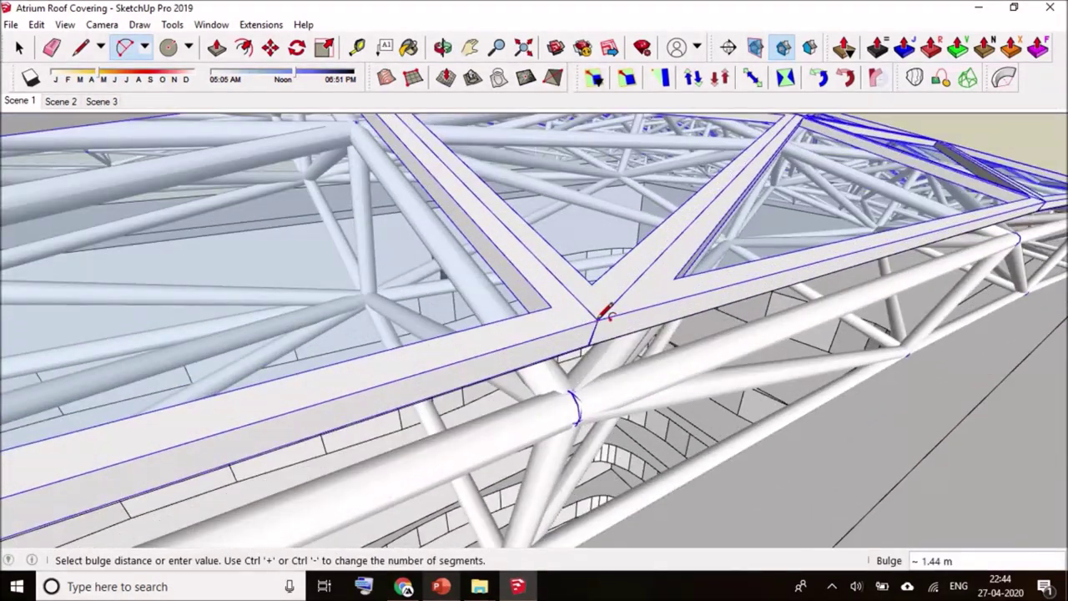
{"action": "scroll", "coordinate": [606, 350], "scroll_direction": "down", "scroll_amount": 3}
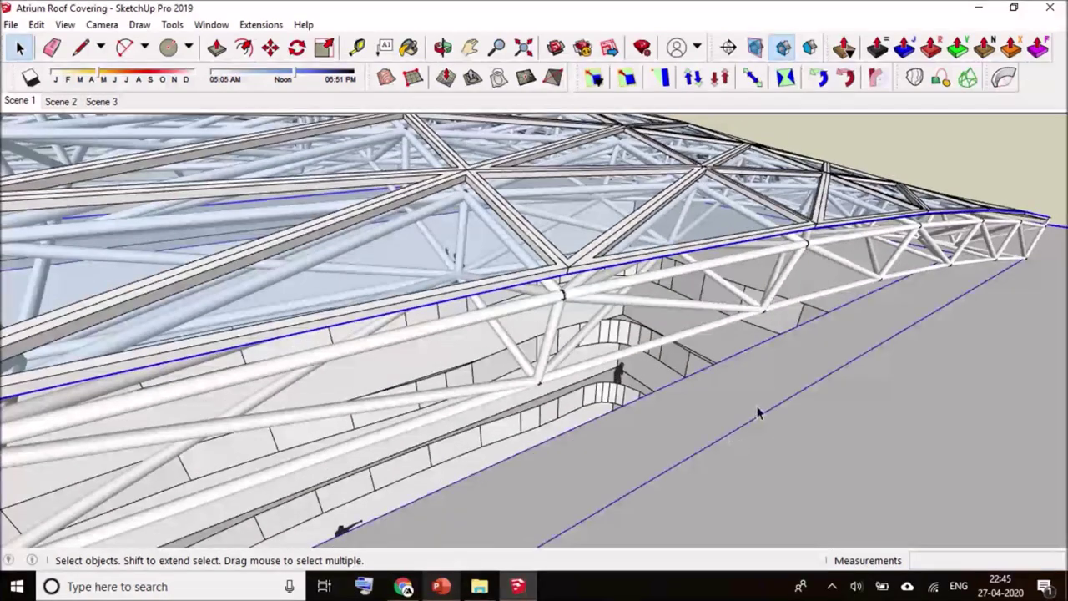
Start a straight line at the truss edge on the far side, then cancel it
{"action": "mouse_move", "coordinate": [771, 419]}
{"action": "middle_mouse_down"}
{"action": "mouse_move", "coordinate": [369, 338]}
{"action": "mouse_move", "coordinate": [746, 358]}
{"action": "mouse_move", "coordinate": [250, 325]}
{"action": "middle_mouse_up"}
{"action": "key", "text": "l"}
{"action": "left_click", "coordinate": [715, 362]}
{"action": "scroll", "coordinate": [250, 325], "scroll_direction": "up", "scroll_amount": 3}
{"action": "scroll", "coordinate": [208, 333], "scroll_direction": "up", "scroll_amount": 2}
{"action": "key", "text": "Escape"}
{"action": "key", "text": "space"}
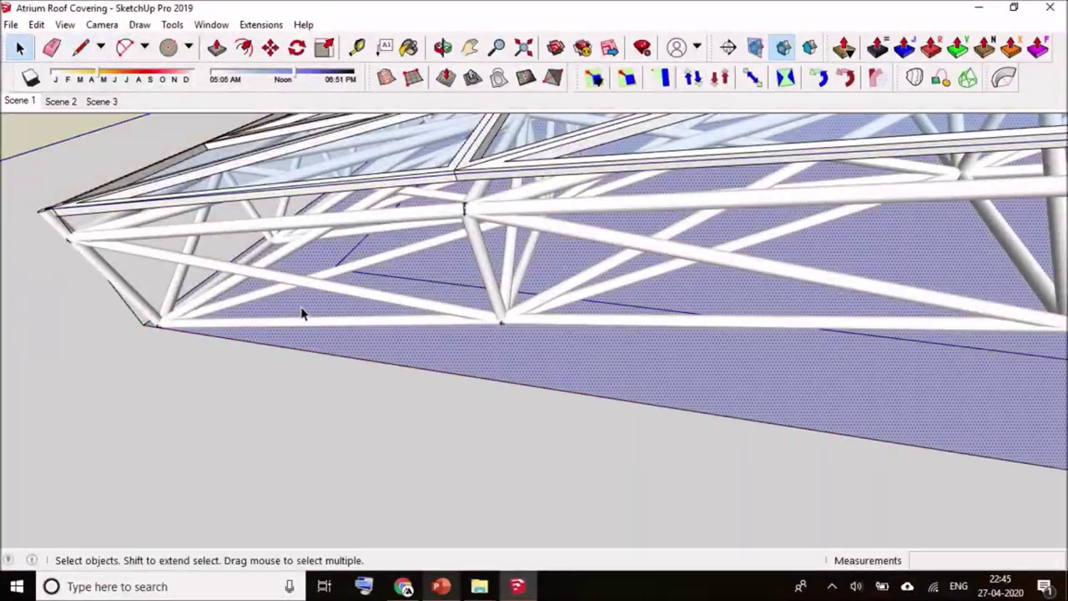
Pick the truss corner at the far end as the copy's base point
{"action": "scroll", "coordinate": [124, 320], "scroll_direction": "down", "scroll_amount": 3}
{"action": "middle_click_drag", "start_coordinate": [124, 320], "coordinate": [917, 353]}
{"action": "scroll", "coordinate": [888, 375], "scroll_direction": "up", "scroll_amount": 3}
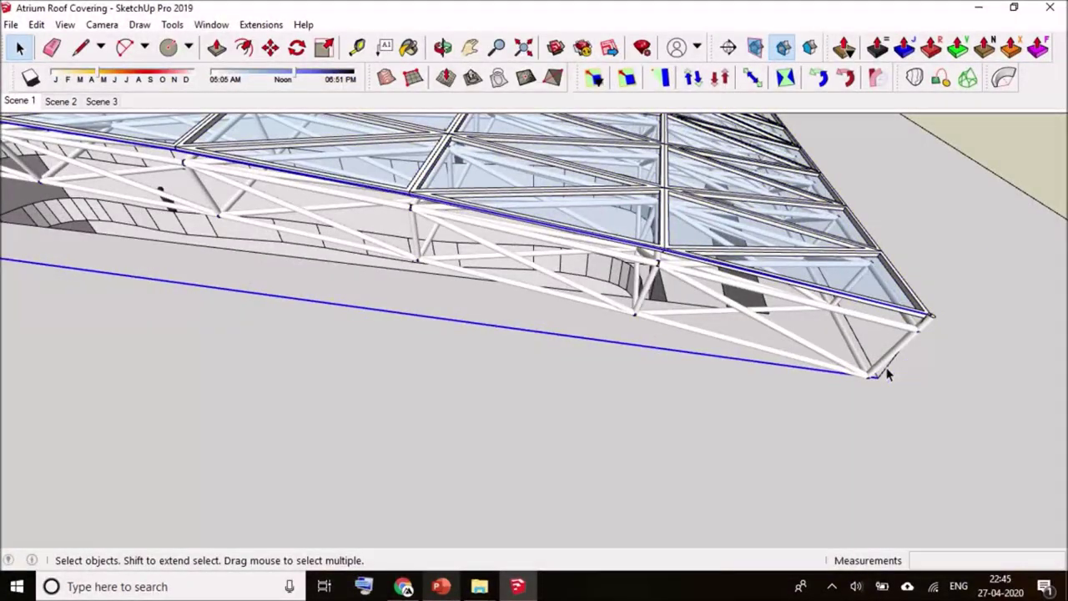
{"action": "scroll", "coordinate": [887, 375], "scroll_direction": "up", "scroll_amount": 2}
{"action": "middle_click_drag", "start_coordinate": [907, 338], "coordinate": [700, 387]}
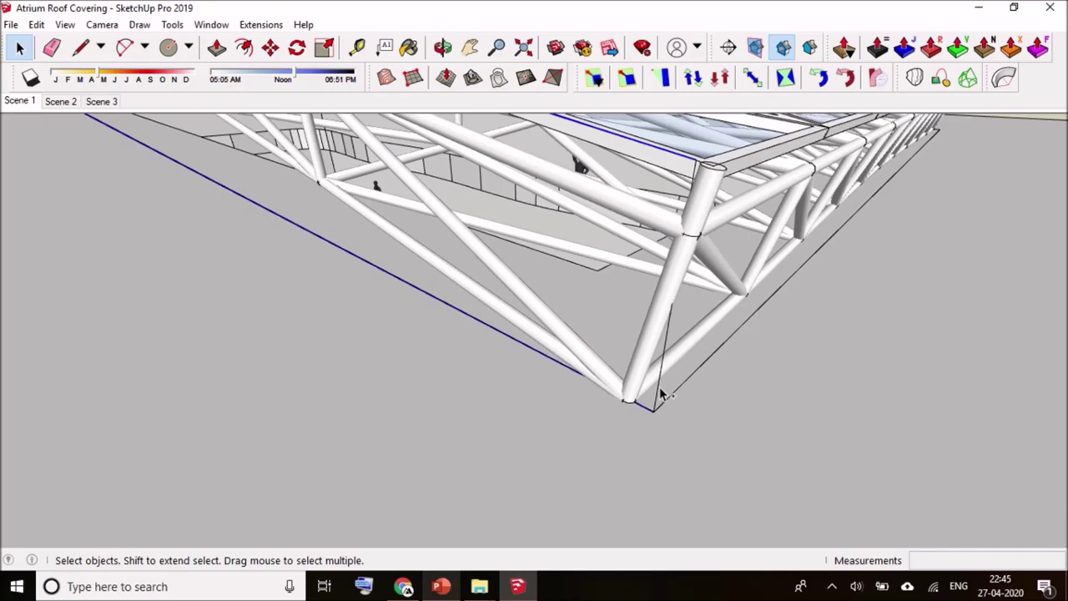
{"action": "left_click", "coordinate": [656, 410]}
{"action": "mouse_move", "coordinate": [657, 410]}
{"action": "middle_mouse_down"}
{"action": "mouse_move", "coordinate": [565, 467]}
{"action": "mouse_move", "coordinate": [583, 453]}
{"action": "middle_mouse_up"}
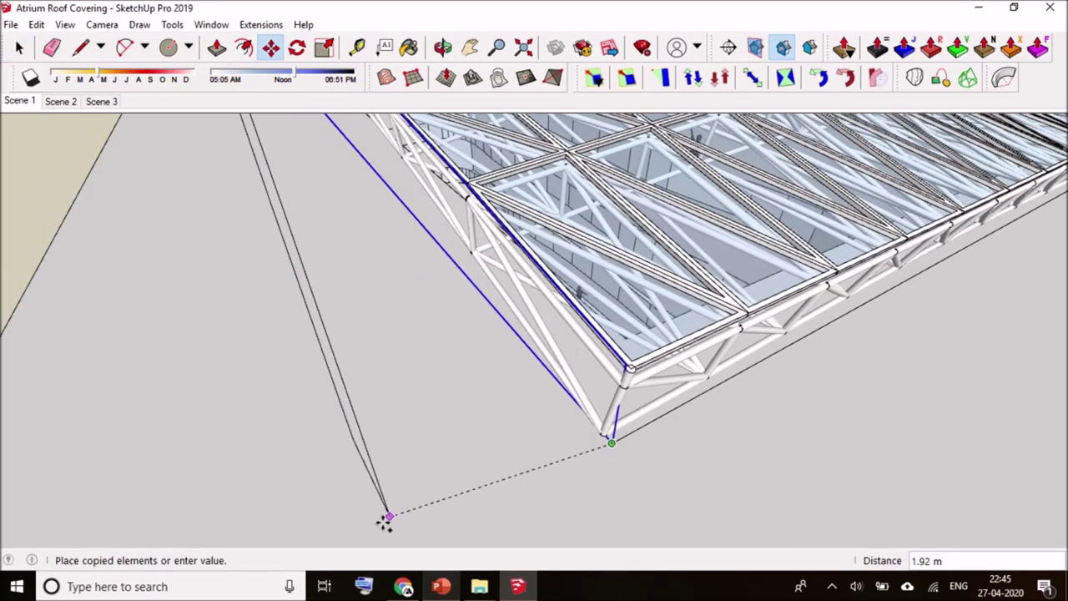
Place the curve copy and build a triangulated surface from the curves with From Contours
{"action": "middle_click_drag", "start_coordinate": [380, 538], "coordinate": [436, 431]}
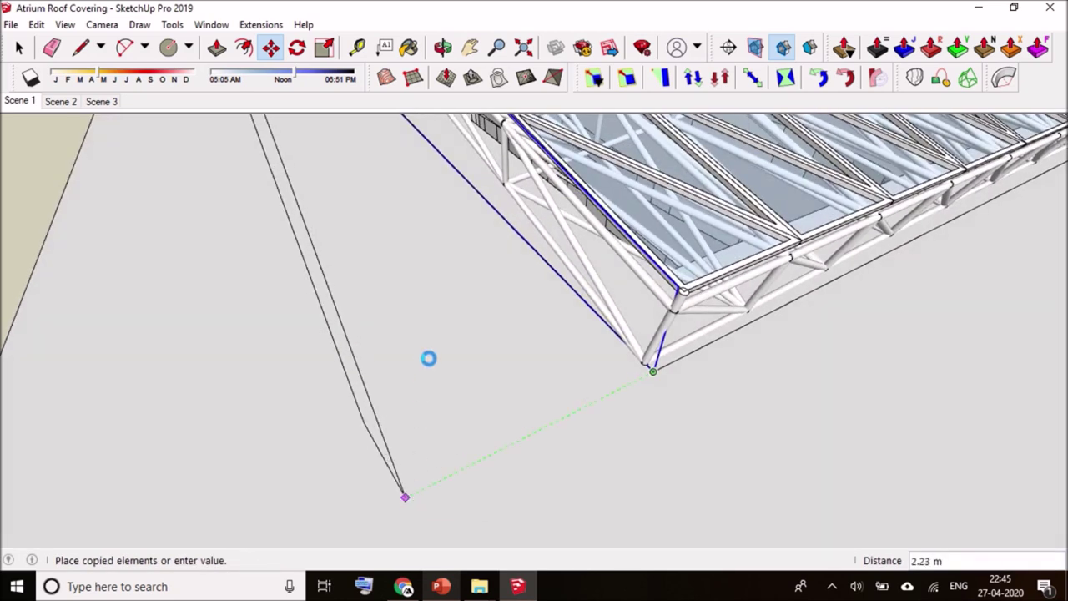
{"action": "scroll", "coordinate": [518, 310], "scroll_direction": "up", "scroll_amount": 5}
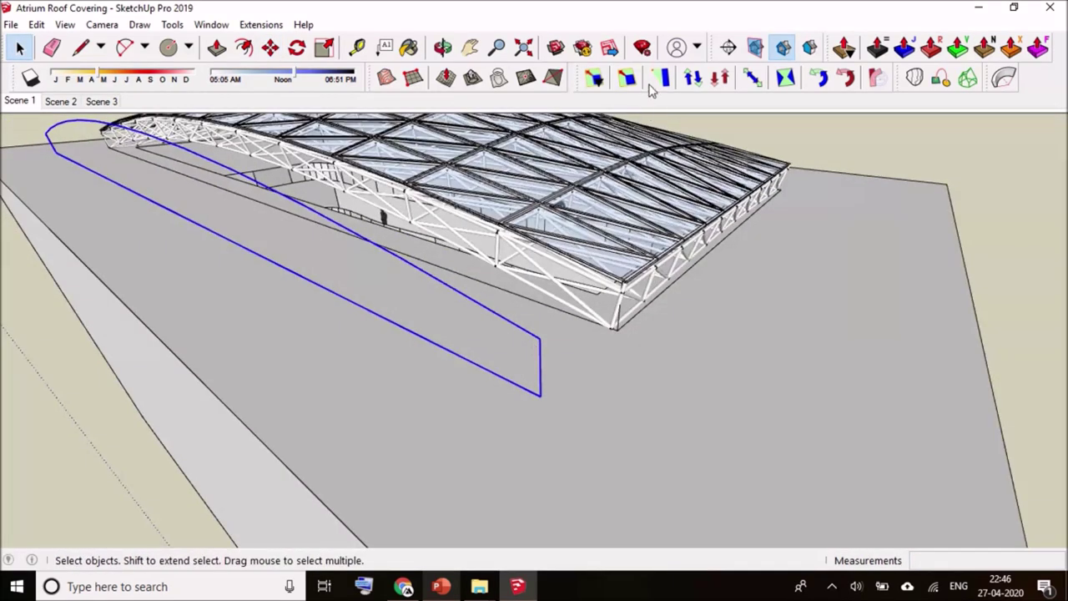
{"action": "left_click", "coordinate": [392, 80]}
{"action": "mouse_move", "coordinate": [298, 259]}
{"action": "middle_mouse_down"}
{"action": "mouse_move", "coordinate": [505, 333]}
{"action": "mouse_move", "coordinate": [686, 348]}
{"action": "mouse_move", "coordinate": [282, 238]}
{"action": "mouse_move", "coordinate": [357, 332]}
{"action": "middle_mouse_up"}
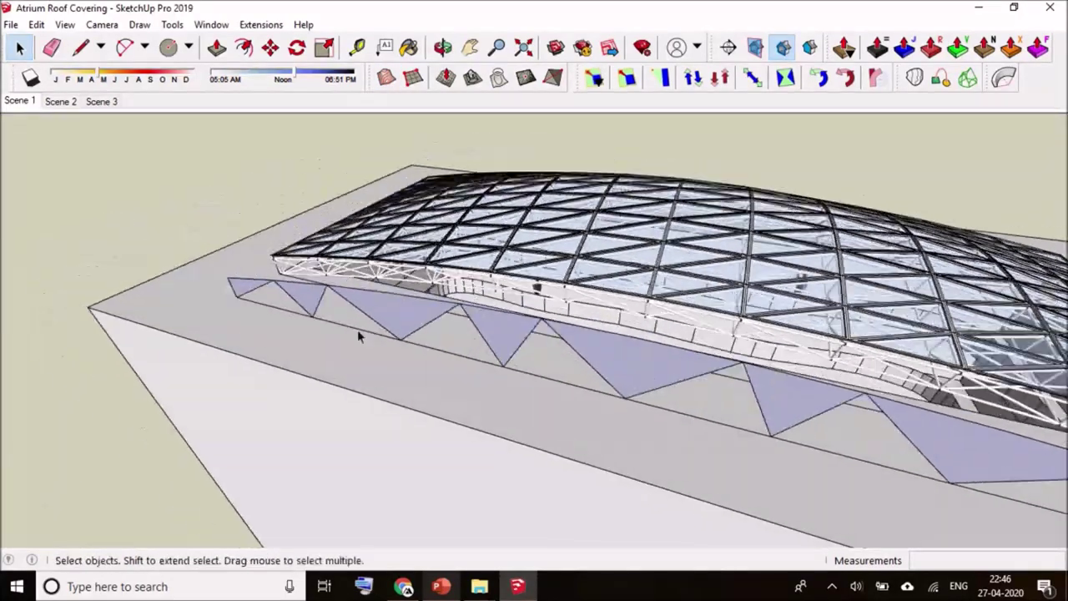
Inside the triangulated surface group, draw a line closing the zigzag strip
{"action": "double_click", "coordinate": [254, 287]}
{"action": "scroll", "coordinate": [250, 333], "scroll_direction": "up", "scroll_amount": 5}
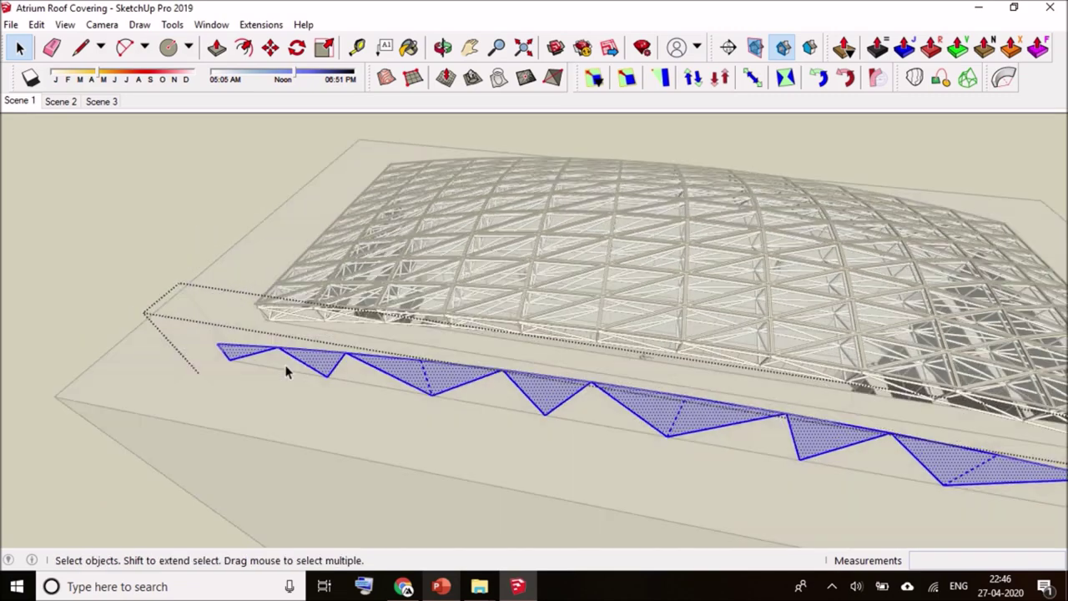
{"action": "left_click", "coordinate": [248, 393]}
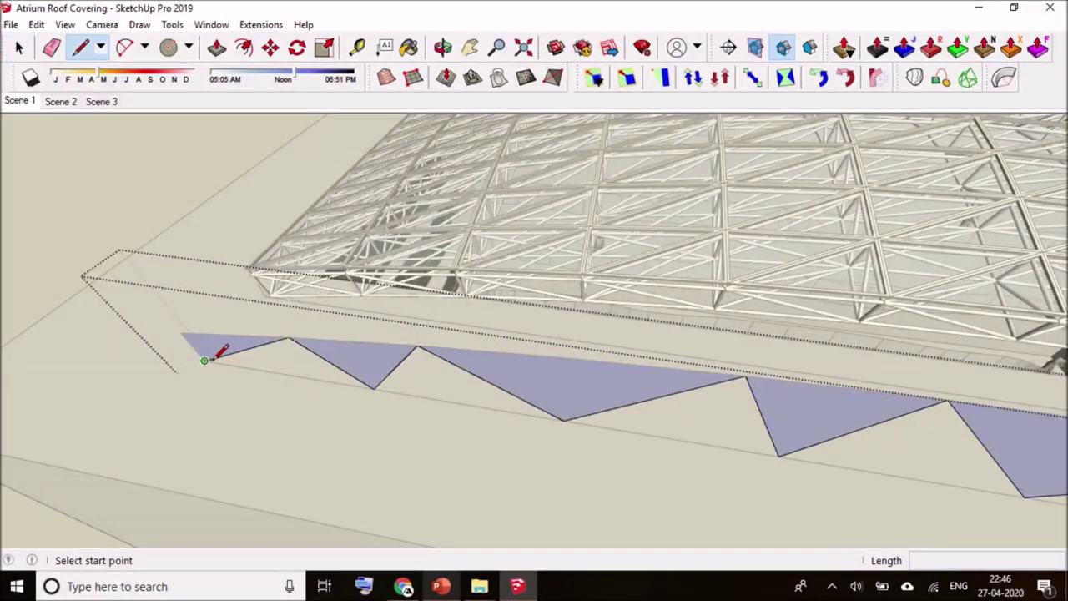
{"action": "scroll", "coordinate": [225, 338], "scroll_direction": "down", "scroll_amount": 5}
{"action": "middle_click_drag", "start_coordinate": [625, 353], "coordinate": [525, 342]}
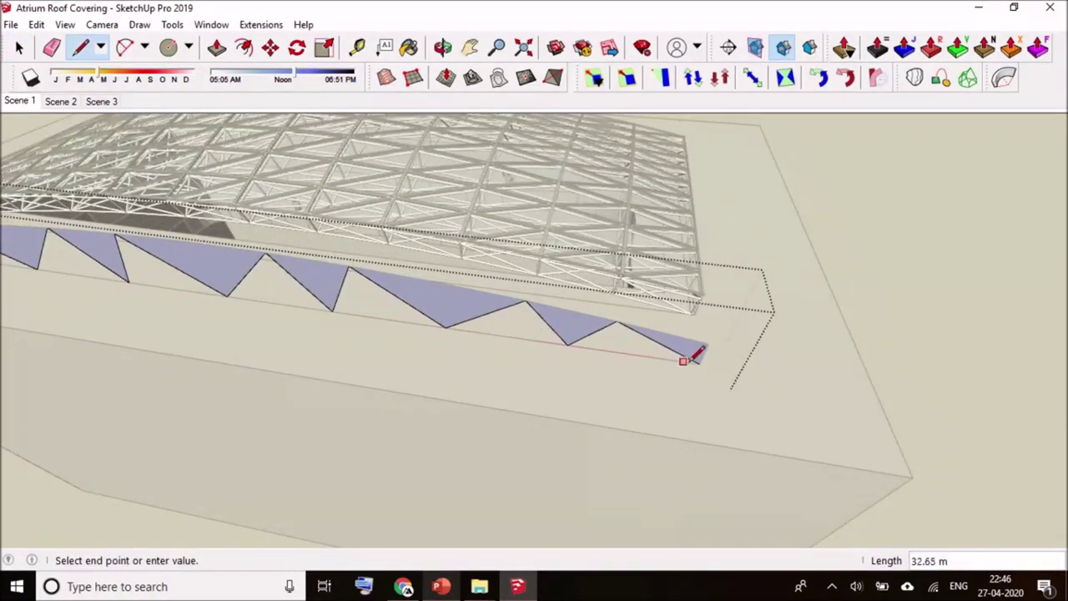
{"action": "key", "text": "space"}
Select the whole zigzag strip and turn it into a glazed Lattice Maker panel
{"action": "triple_click", "coordinate": [373, 289]}
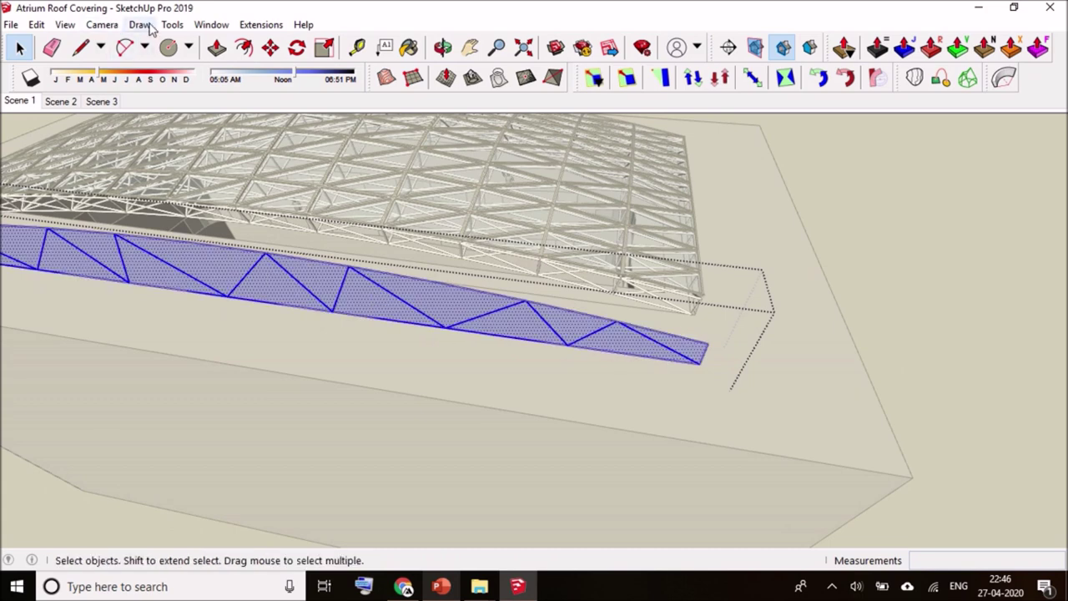
{"action": "left_click", "coordinate": [286, 46]}
{"action": "left_click", "coordinate": [506, 365]}
{"action": "middle_click_drag", "start_coordinate": [586, 357], "coordinate": [534, 287]}
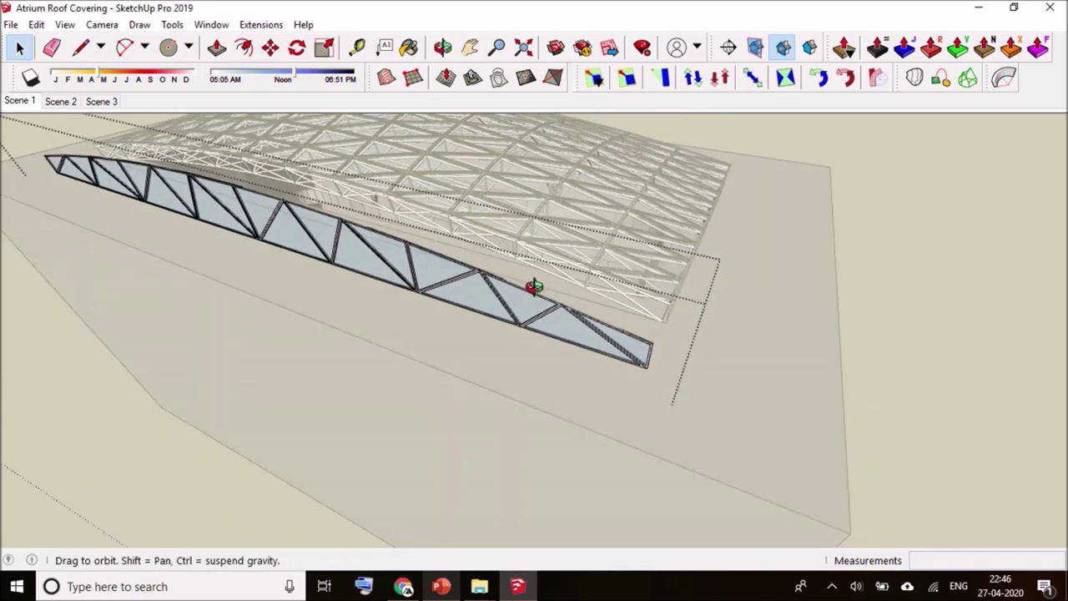
Move the lattice panel from its corner onto the roof truss corner
{"action": "mouse_move", "coordinate": [527, 334]}
{"action": "middle_mouse_down"}
{"action": "mouse_move", "coordinate": [621, 368]}
{"action": "mouse_move", "coordinate": [592, 414]}
{"action": "middle_mouse_up"}
{"action": "left_click", "coordinate": [523, 334]}
{"action": "key", "text": "m"}
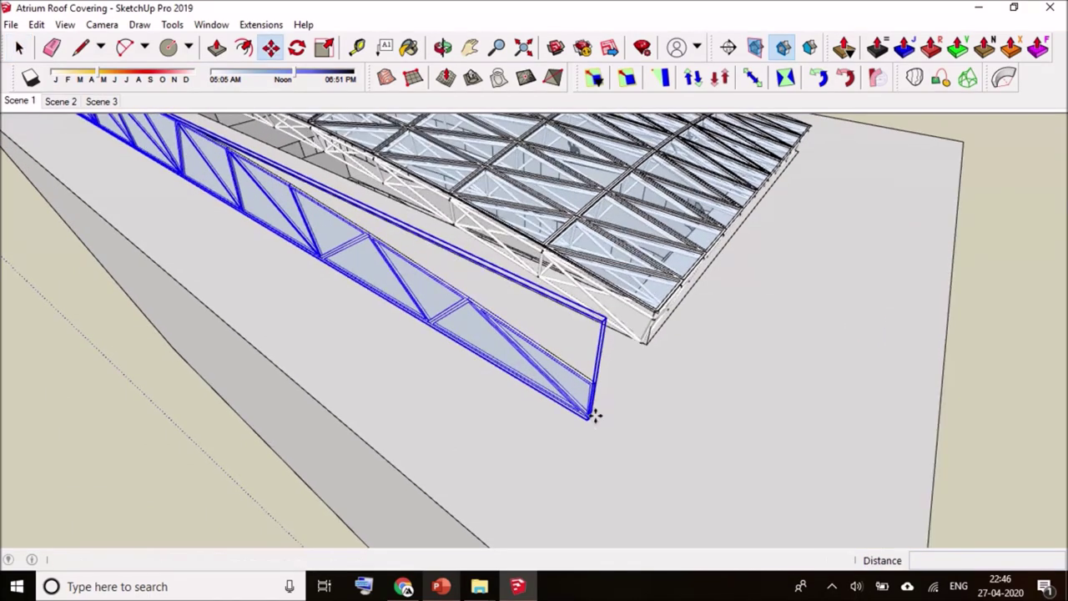
{"action": "left_click", "coordinate": [588, 417]}
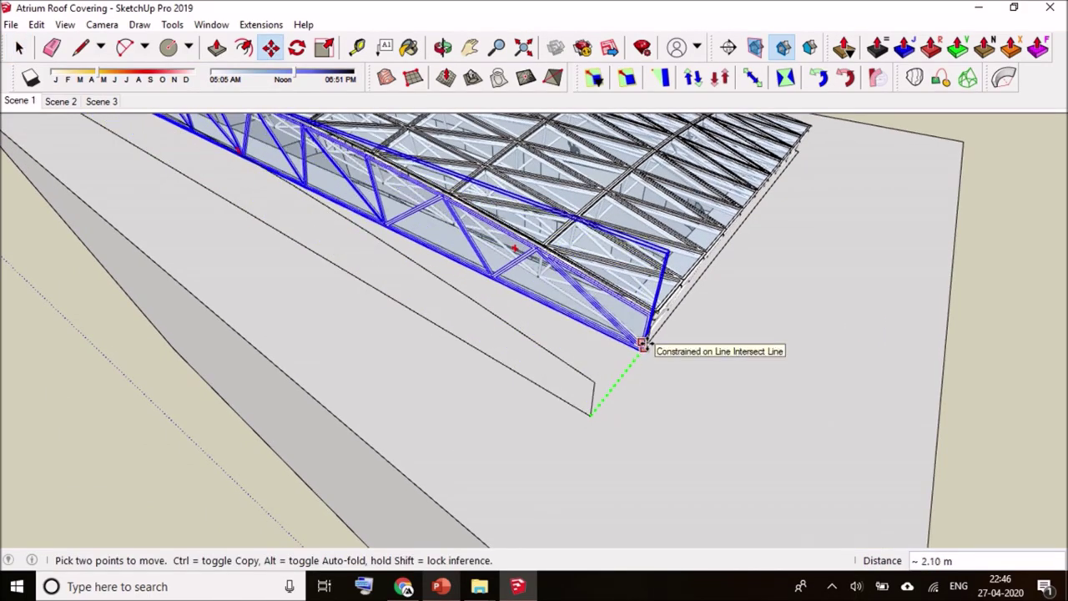
{"action": "scroll", "coordinate": [645, 347], "scroll_direction": "up", "scroll_amount": 2}
{"action": "scroll", "coordinate": [645, 346], "scroll_direction": "up", "scroll_amount": 2}
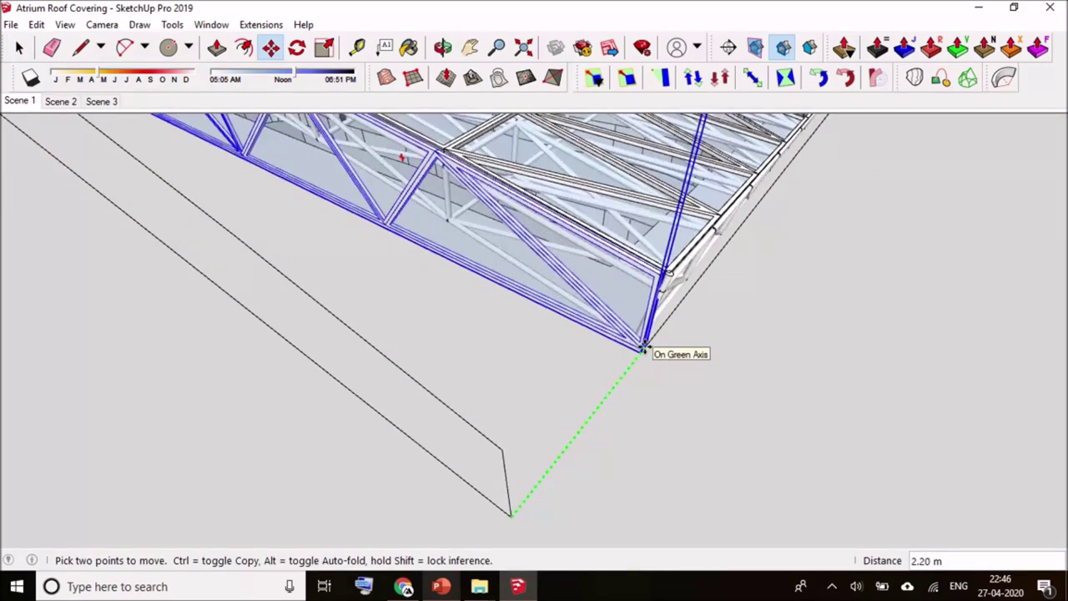
{"action": "left_click", "coordinate": [486, 438]}
{"action": "mouse_move", "coordinate": [483, 436]}
{"action": "middle_mouse_down"}
{"action": "mouse_move", "coordinate": [527, 430]}
{"action": "mouse_move", "coordinate": [563, 326]}
{"action": "mouse_move", "coordinate": [529, 340]}
{"action": "middle_mouse_up"}
{"action": "scroll", "coordinate": [510, 377], "scroll_direction": "up", "scroll_amount": 2}
{"action": "scroll", "coordinate": [504, 380], "scroll_direction": "up", "scroll_amount": 2}
Copy the side panel 12.97 m along the green axis to the roof's opposite side
{"action": "key", "text": "m"}
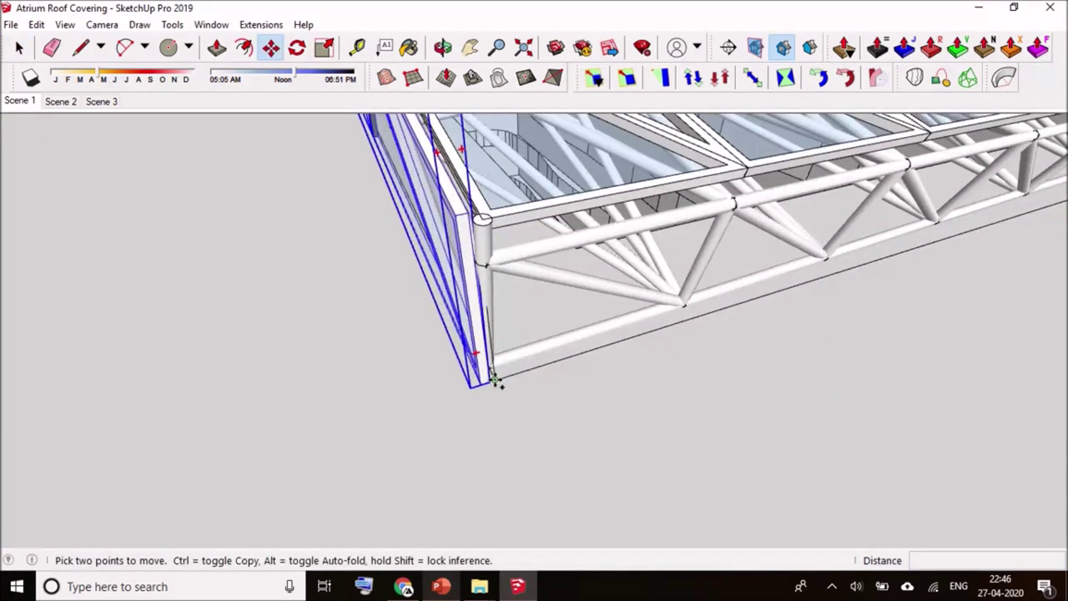
{"action": "mouse_move", "coordinate": [535, 369]}
{"action": "middle_mouse_down"}
{"action": "mouse_move", "coordinate": [242, 409]}
{"action": "mouse_move", "coordinate": [543, 333]}
{"action": "middle_mouse_up"}
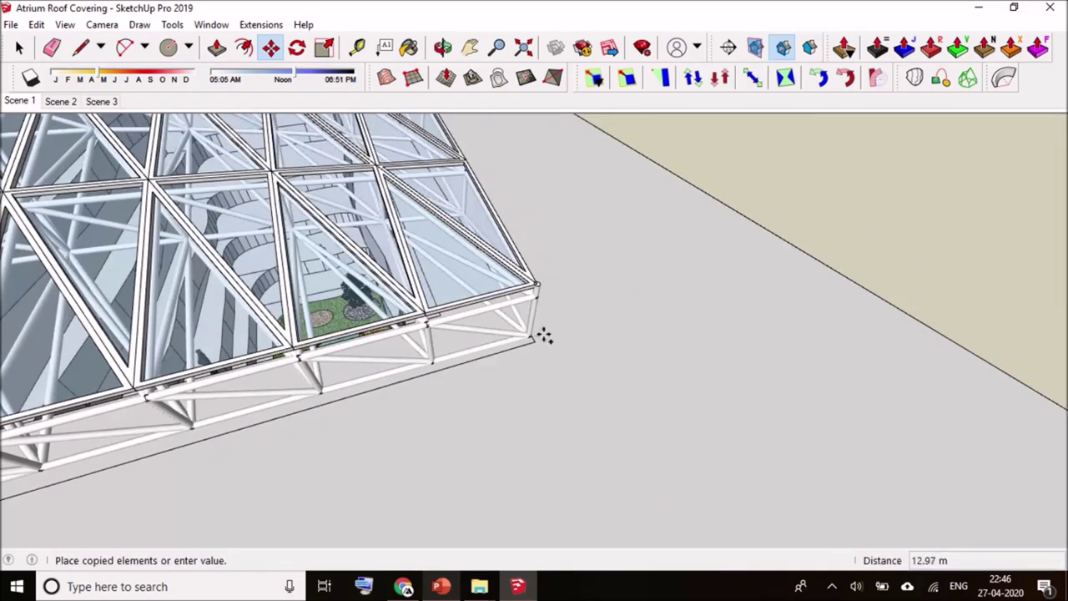
{"action": "scroll", "coordinate": [543, 336], "scroll_direction": "up", "scroll_amount": 2}
{"action": "scroll", "coordinate": [543, 338], "scroll_direction": "down", "scroll_amount": 1}
{"action": "key", "text": "space"}
{"action": "scroll", "coordinate": [487, 366], "scroll_direction": "down", "scroll_amount": 3}
{"action": "middle_click_drag", "start_coordinate": [488, 366], "coordinate": [739, 201]}
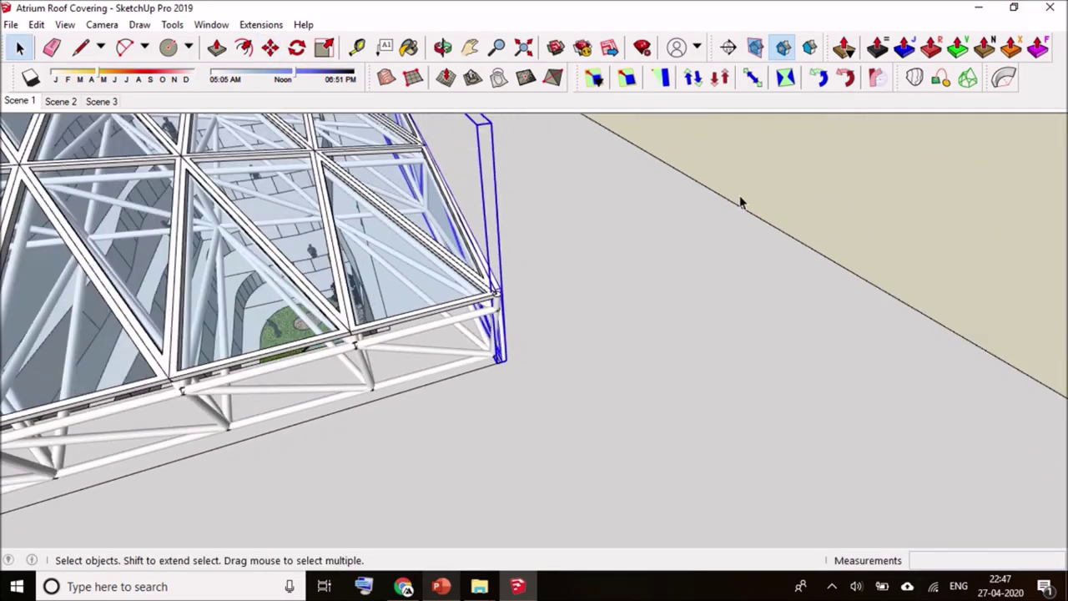
{"action": "mouse_move", "coordinate": [553, 376]}
{"action": "middle_mouse_down"}
{"action": "mouse_move", "coordinate": [234, 281]}
{"action": "mouse_move", "coordinate": [295, 250]}
{"action": "mouse_move", "coordinate": [588, 279]}
{"action": "mouse_move", "coordinate": [467, 283]}
{"action": "middle_mouse_up"}
{"action": "scroll", "coordinate": [233, 281], "scroll_direction": "down", "scroll_amount": 5}
{"action": "scroll", "coordinate": [363, 289], "scroll_direction": "up", "scroll_amount": 4}
Orbit down through the roof into the atrium and tilt up to view the trusses from inside
{"action": "scroll", "coordinate": [363, 290], "scroll_direction": "up", "scroll_amount": 2}
{"action": "middle_click_drag", "start_coordinate": [363, 290], "coordinate": [417, 250]}
{"action": "scroll", "coordinate": [417, 250], "scroll_direction": "up", "scroll_amount": 3}
{"action": "scroll", "coordinate": [436, 305], "scroll_direction": "up", "scroll_amount": 3}
{"action": "mouse_move", "coordinate": [436, 306]}
{"action": "middle_mouse_down"}
{"action": "mouse_move", "coordinate": [336, 288]}
{"action": "mouse_move", "coordinate": [359, 307]}
{"action": "middle_mouse_up"}
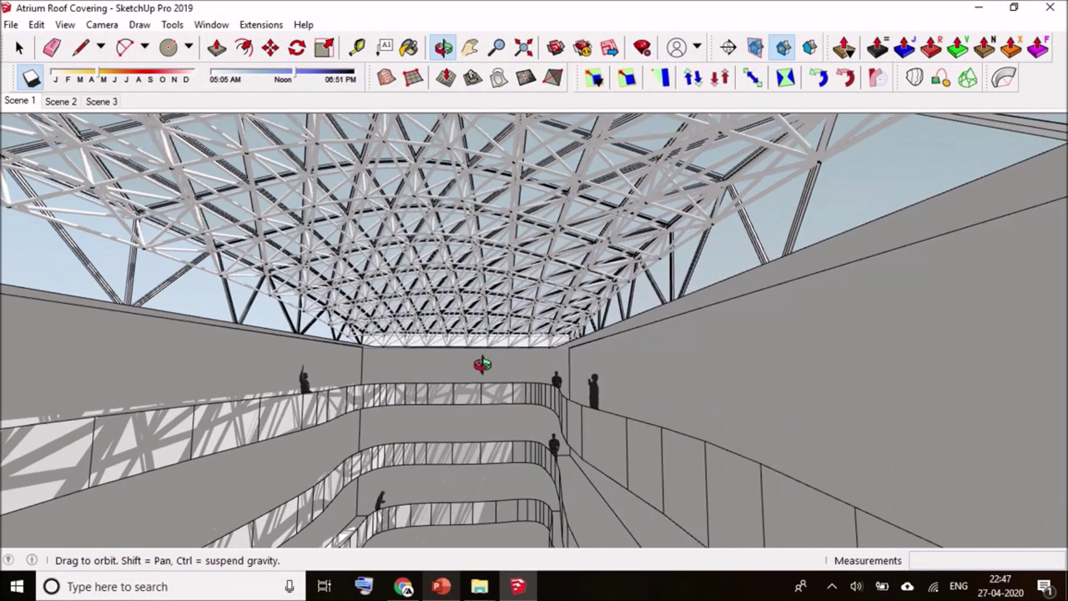
{"action": "middle_click_drag", "start_coordinate": [476, 357], "coordinate": [512, 371], "text": "shift"}
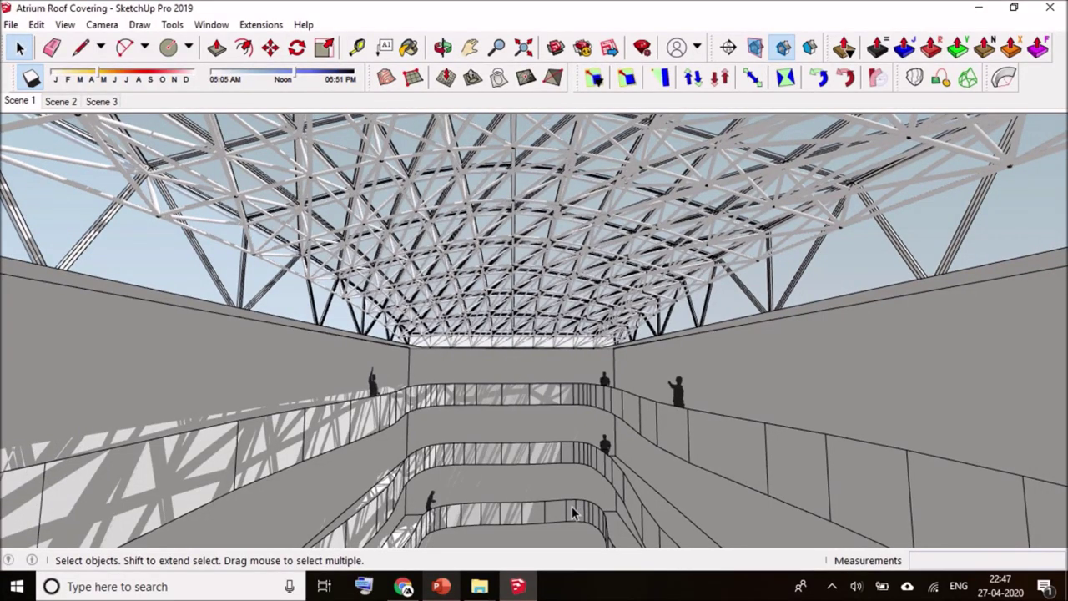
{"action": "middle_click_drag", "start_coordinate": [511, 211], "coordinate": [475, 290]}
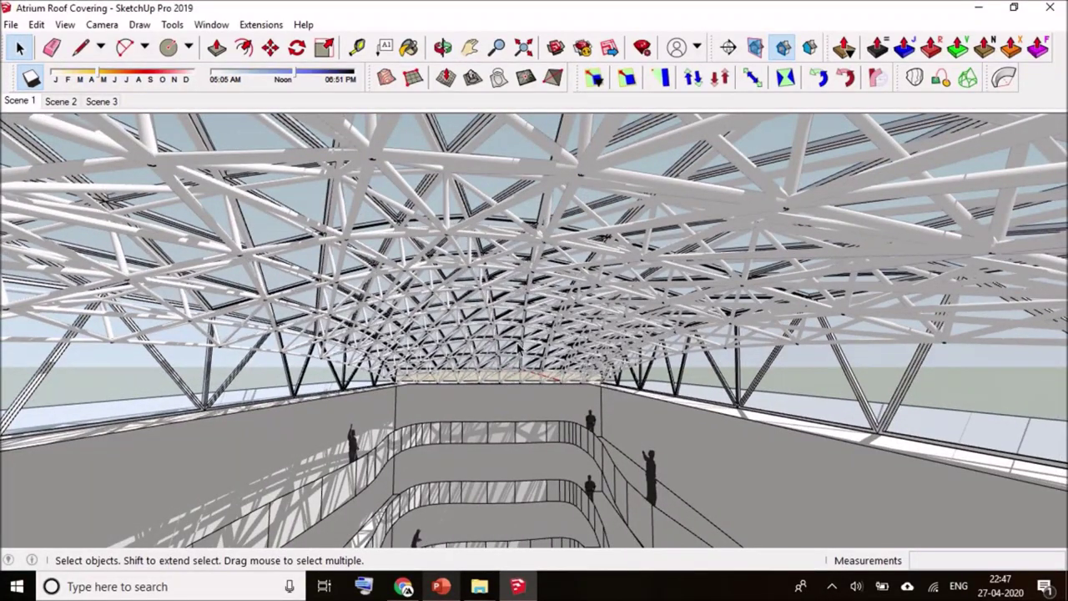